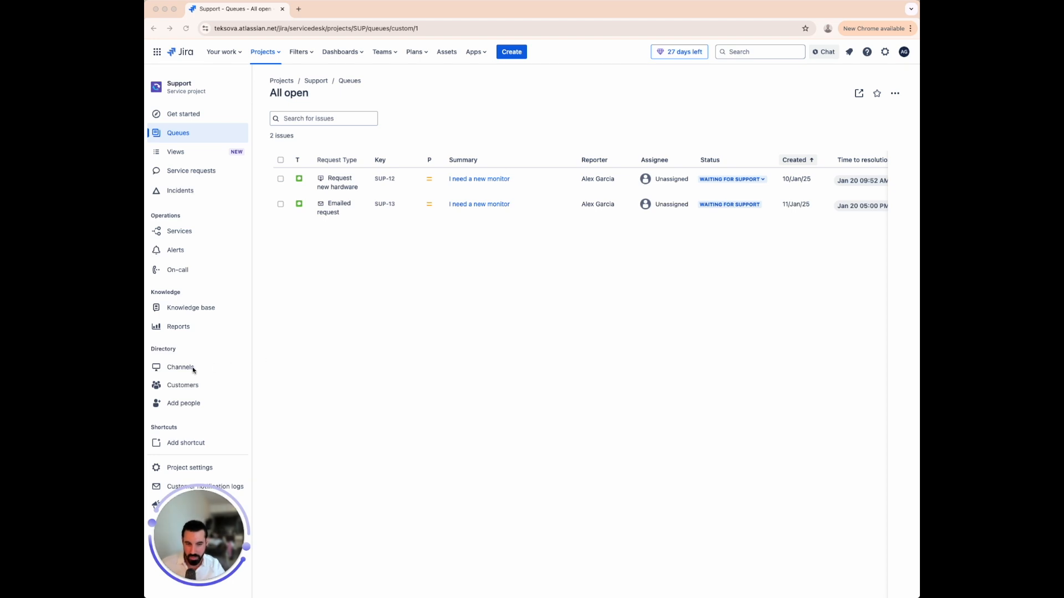
Step: Review the Support project's channels and the summary of the emailed request in the open queue
mouse_move(191, 368)
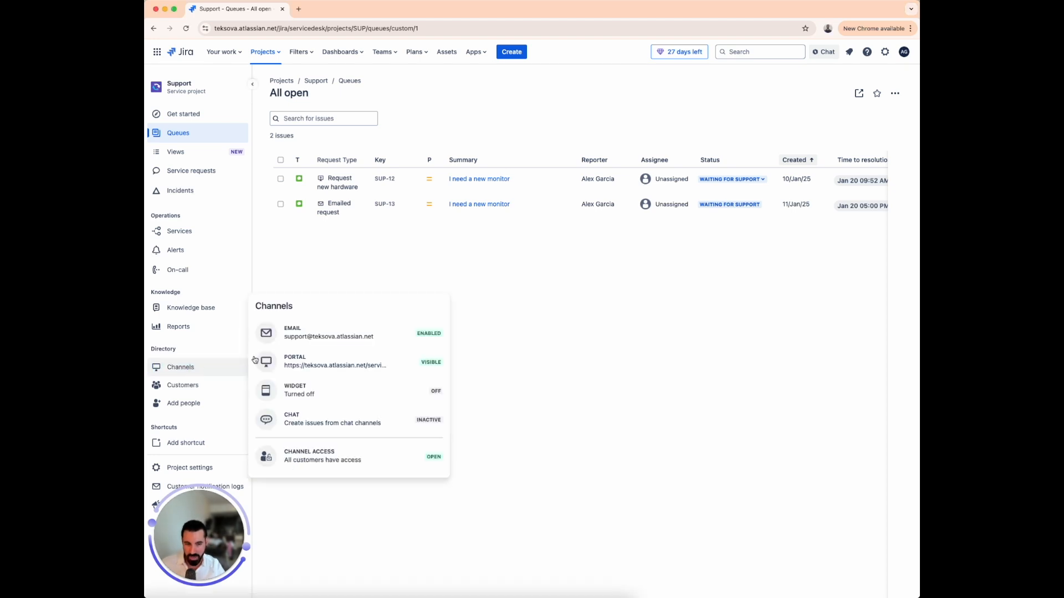
mouse_move(304, 364)
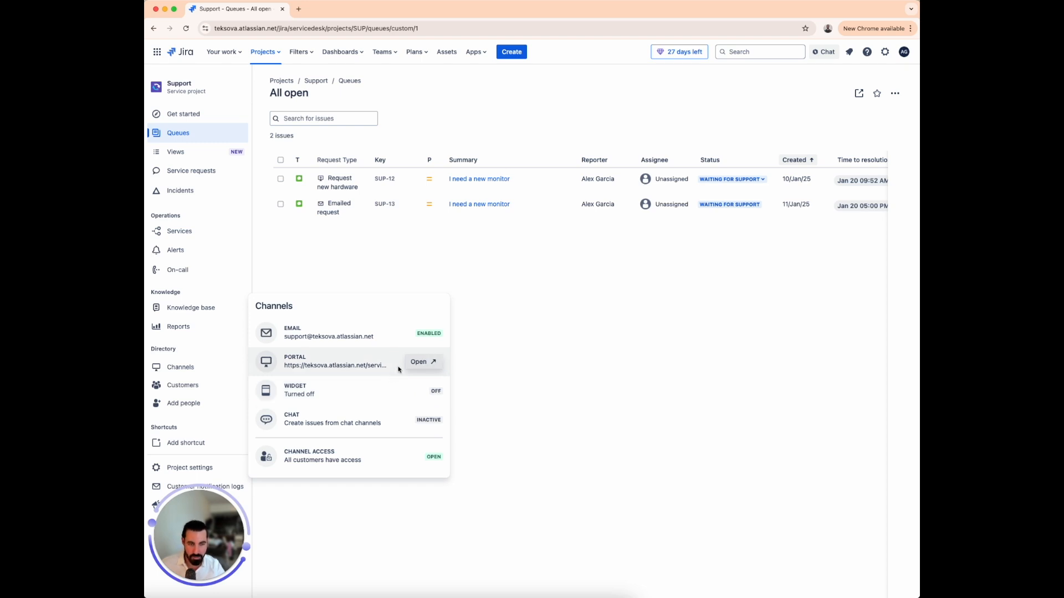
left_click(521, 297)
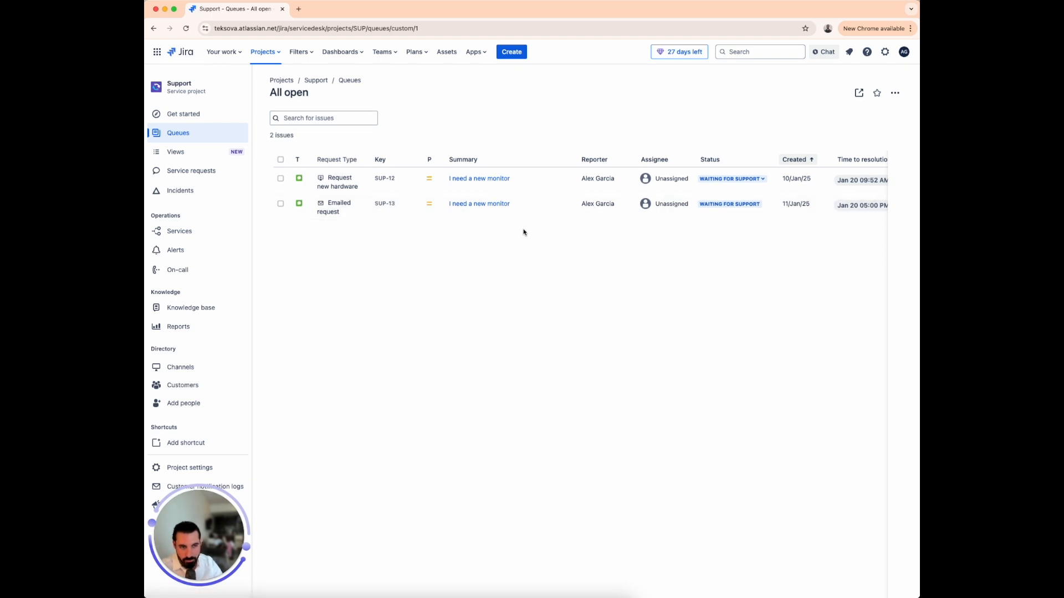
left_click_drag(507, 204, 447, 204)
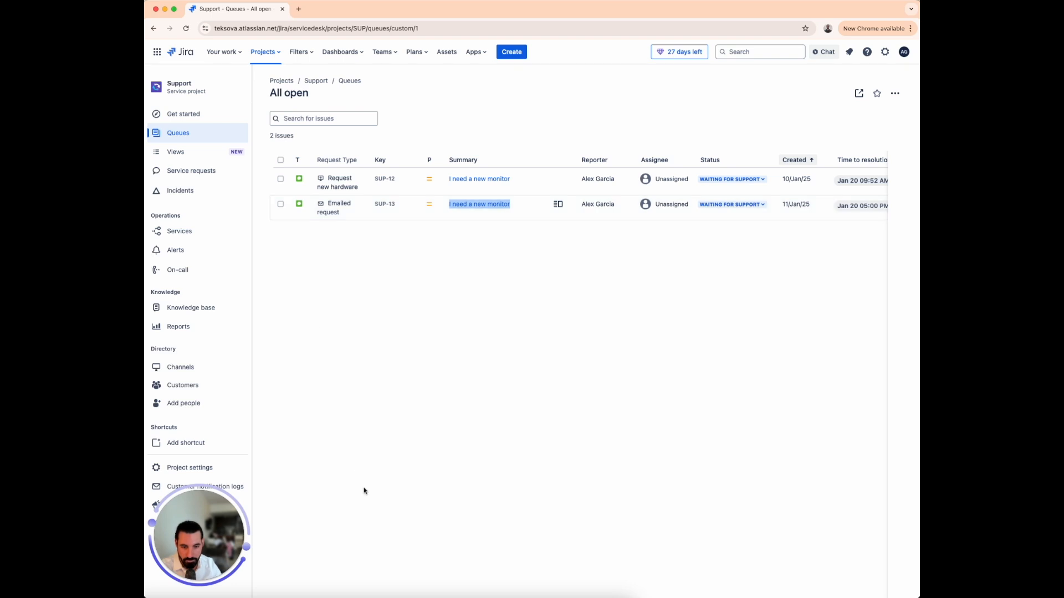
left_click_drag(199, 497, 443, 477)
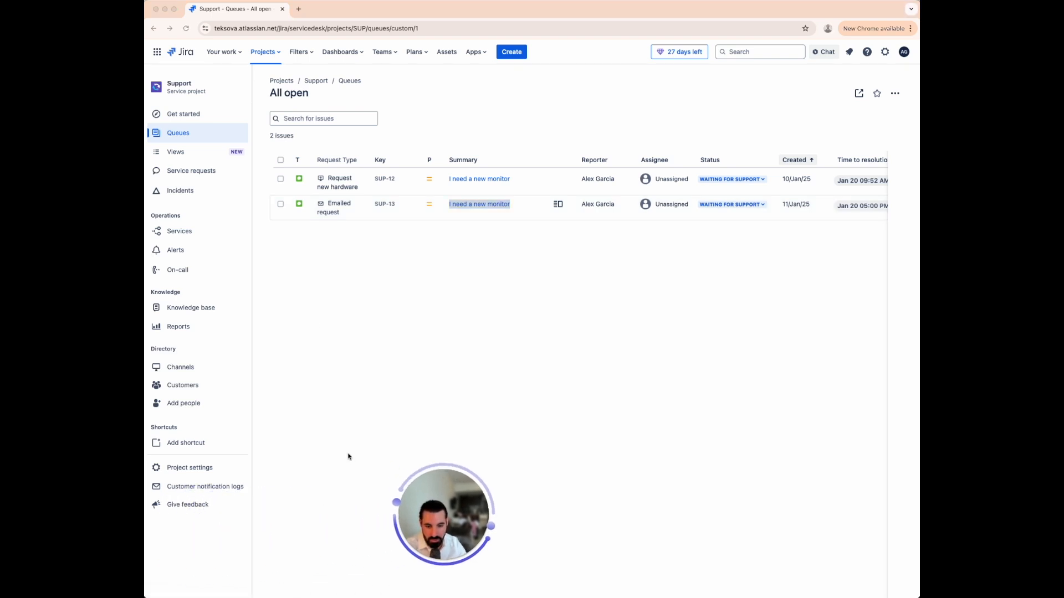
Step: Create a new automation rule in the Support project's settings with the Issue created trigger
left_click(210, 472)
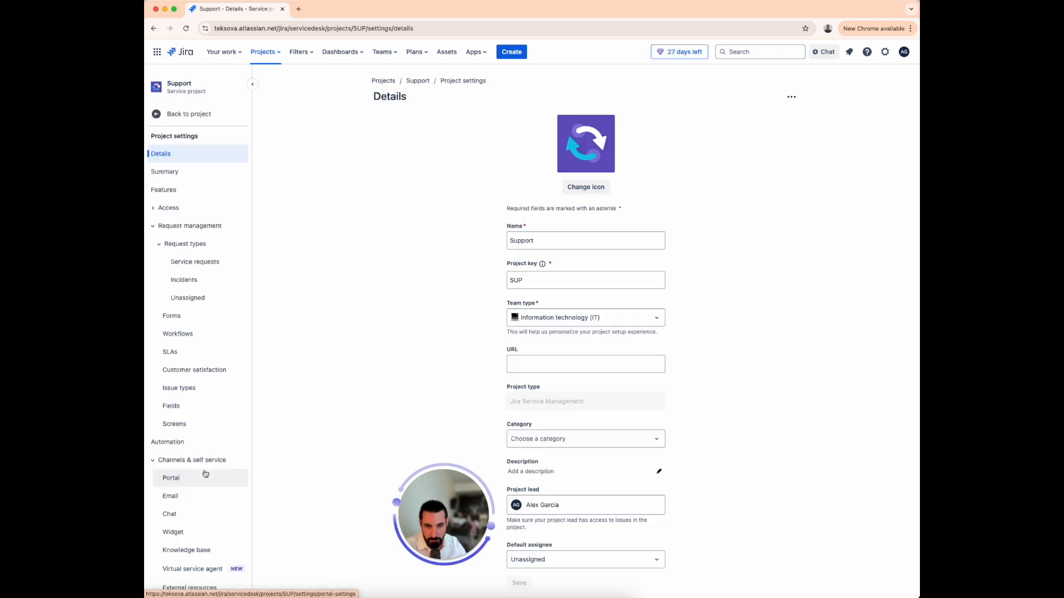
left_click(183, 448)
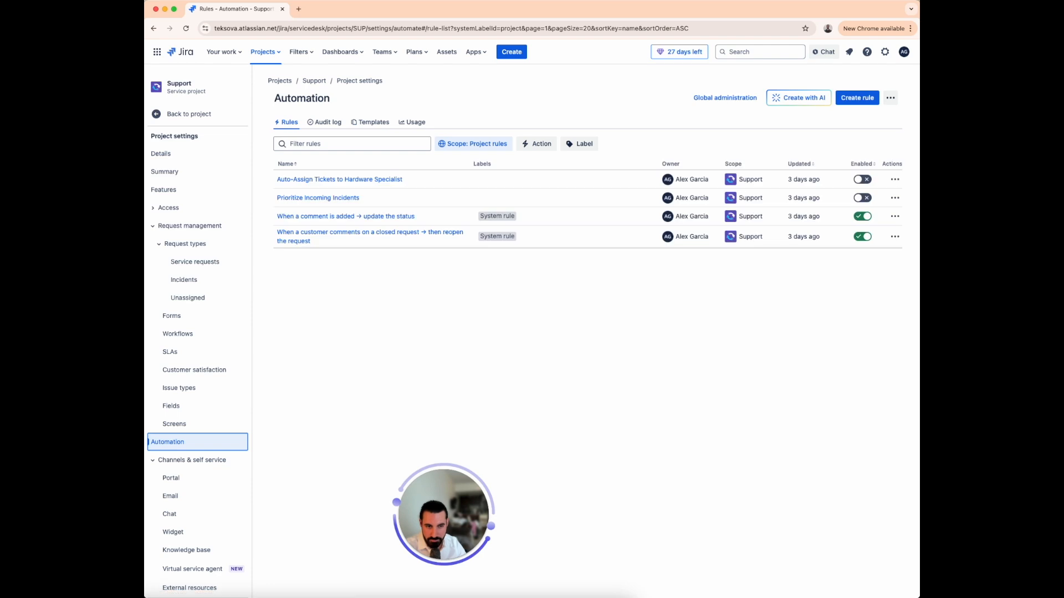
left_click(856, 98)
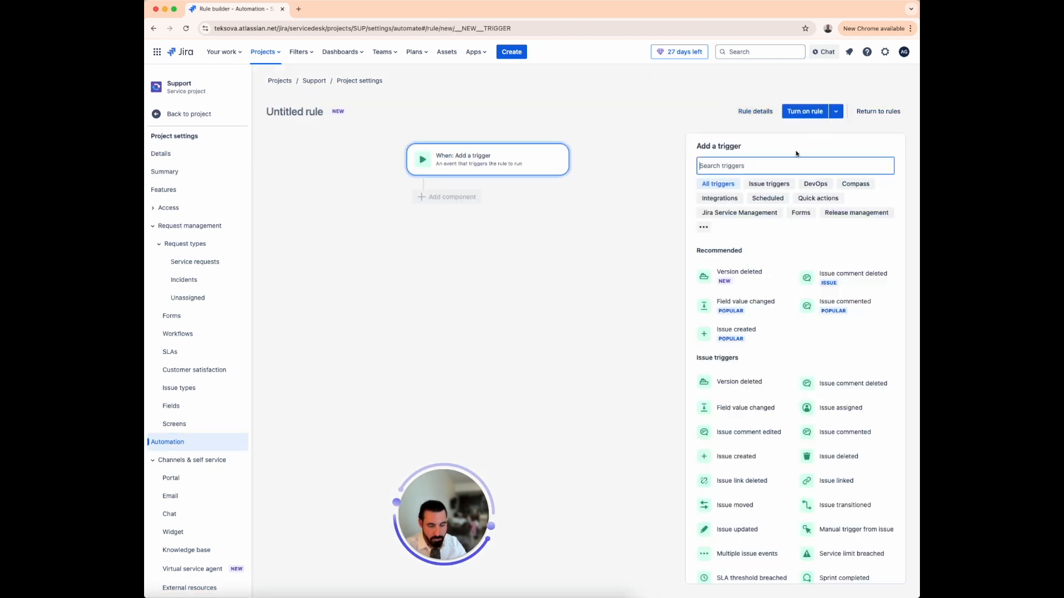
type("issue cre")
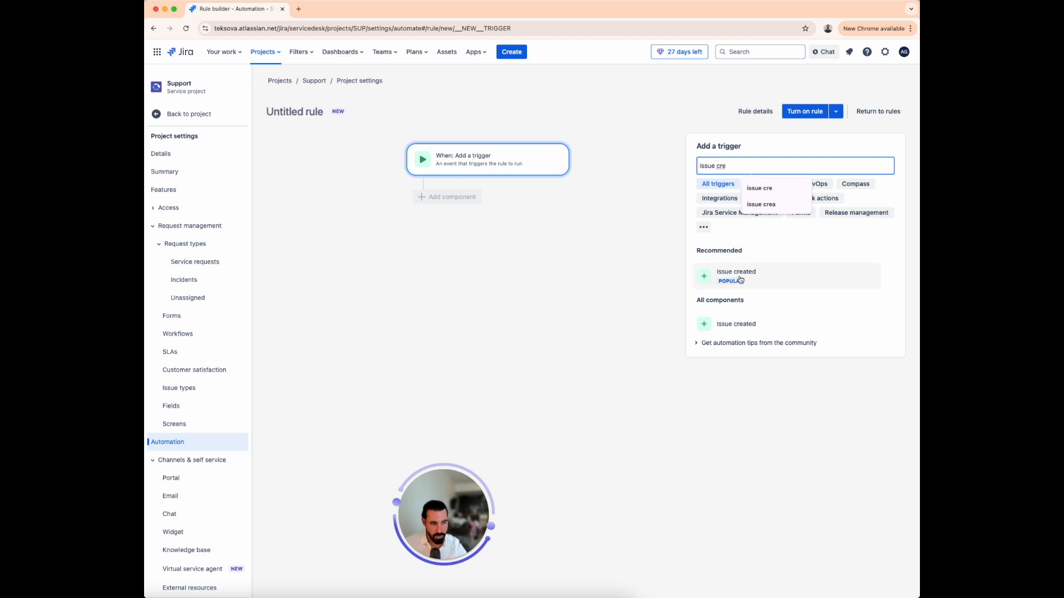
left_click(741, 280)
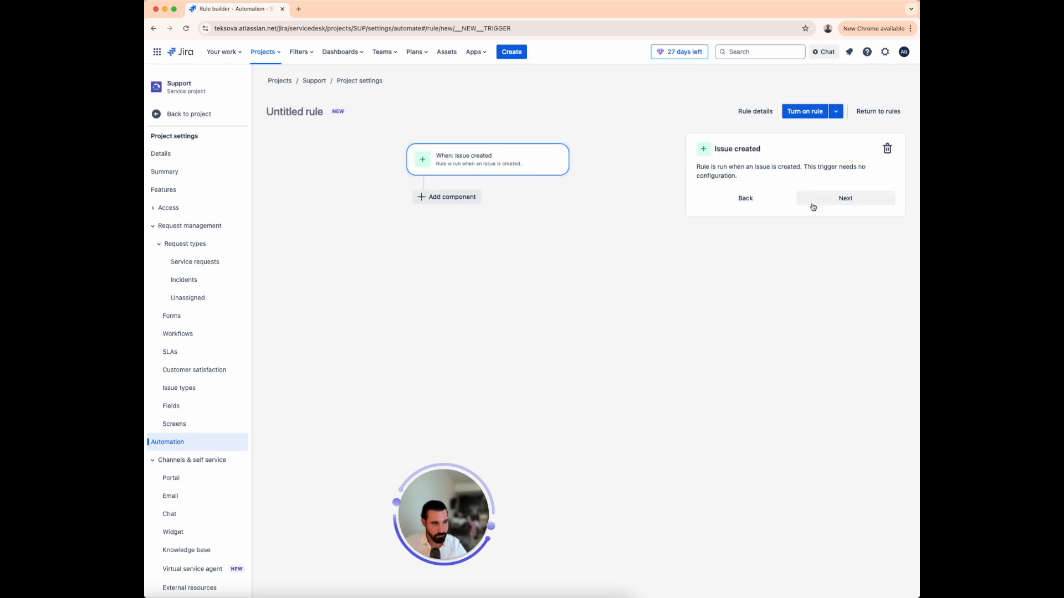
left_click(817, 202)
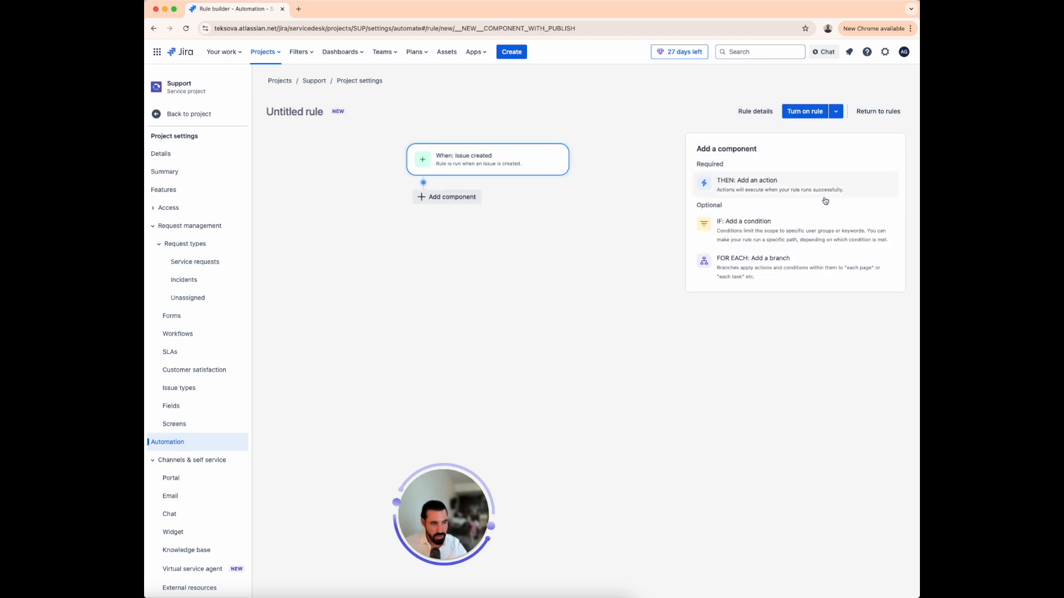
Step: Add an issue fields condition requiring that Request Type equals Emailed request
left_click(787, 226)
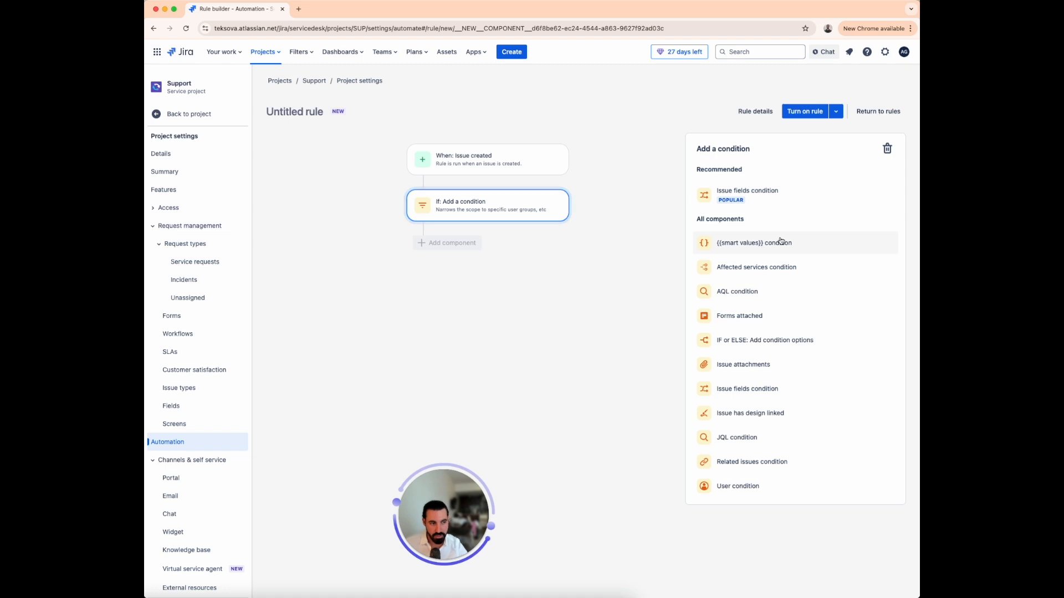
left_click(750, 198)
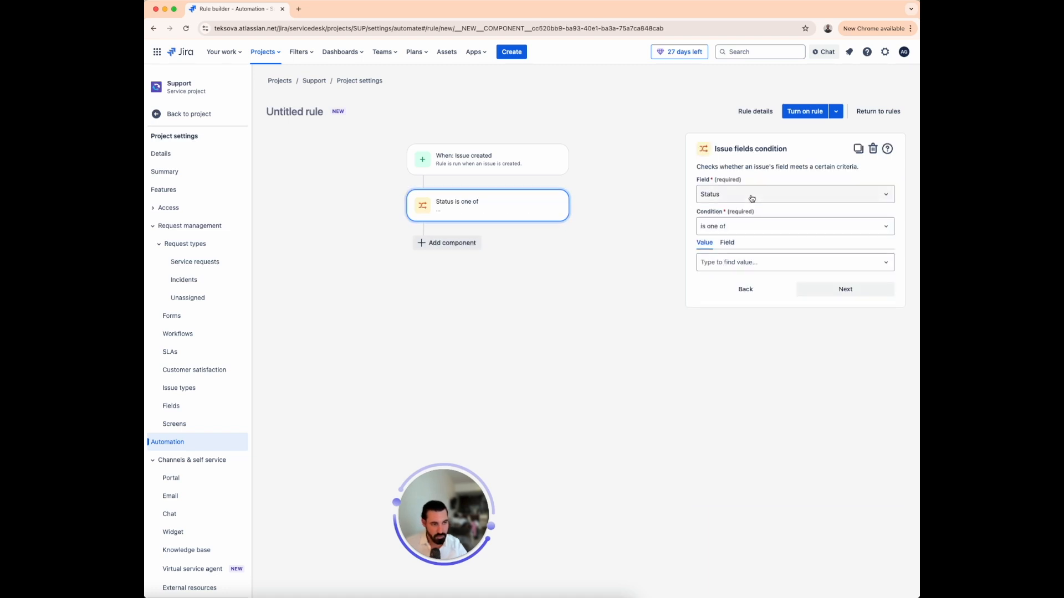
left_click(751, 198)
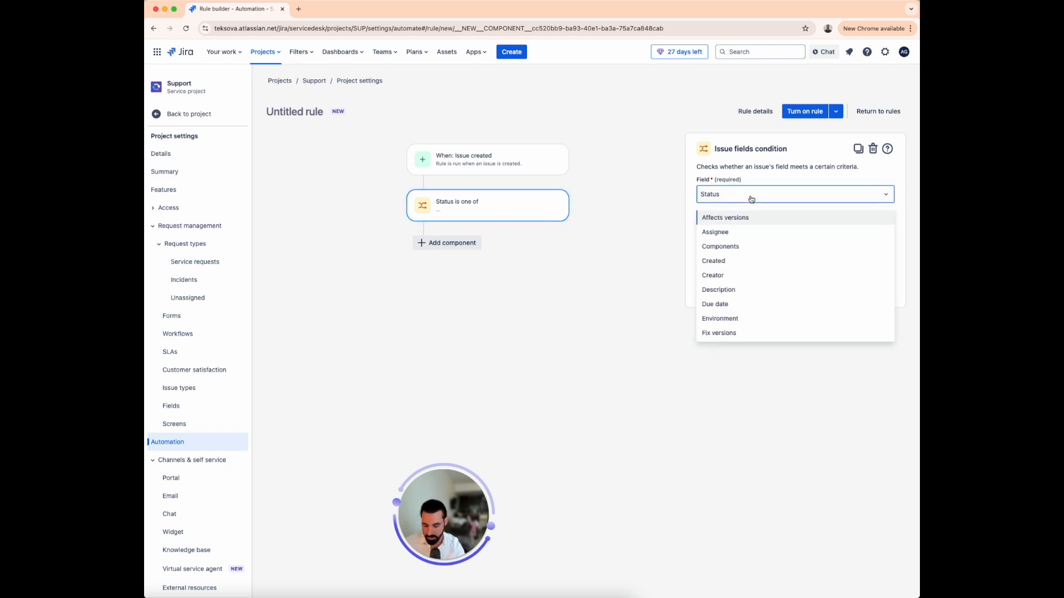
type("reque")
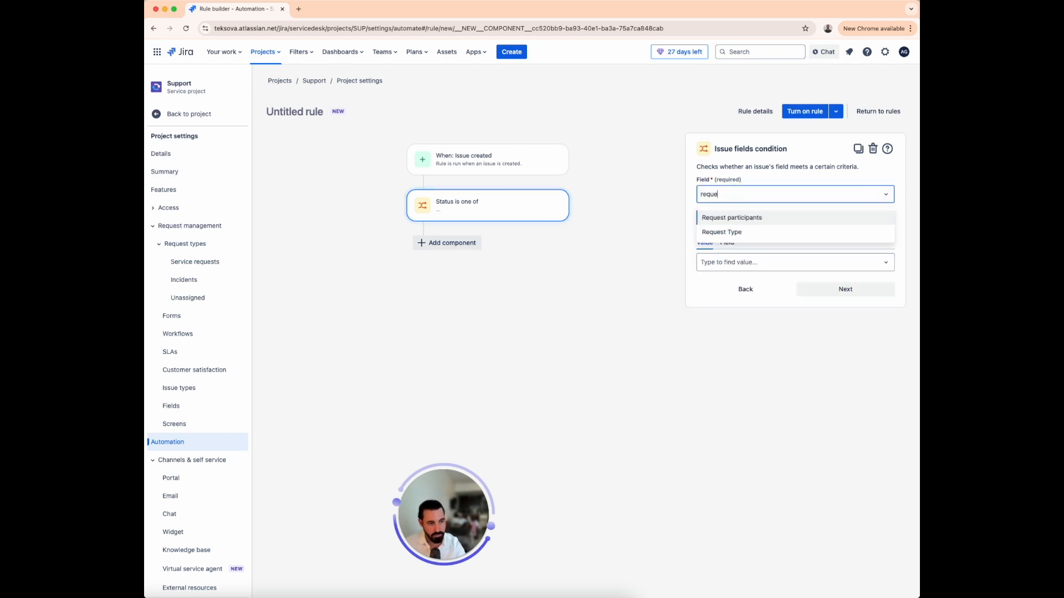
left_click(747, 232)
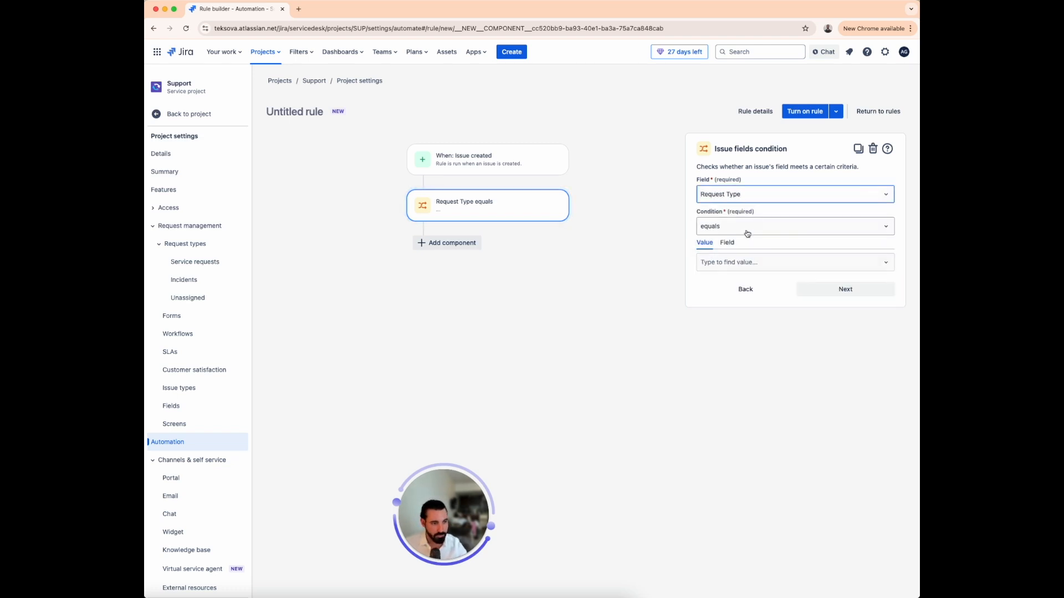
left_click(750, 264)
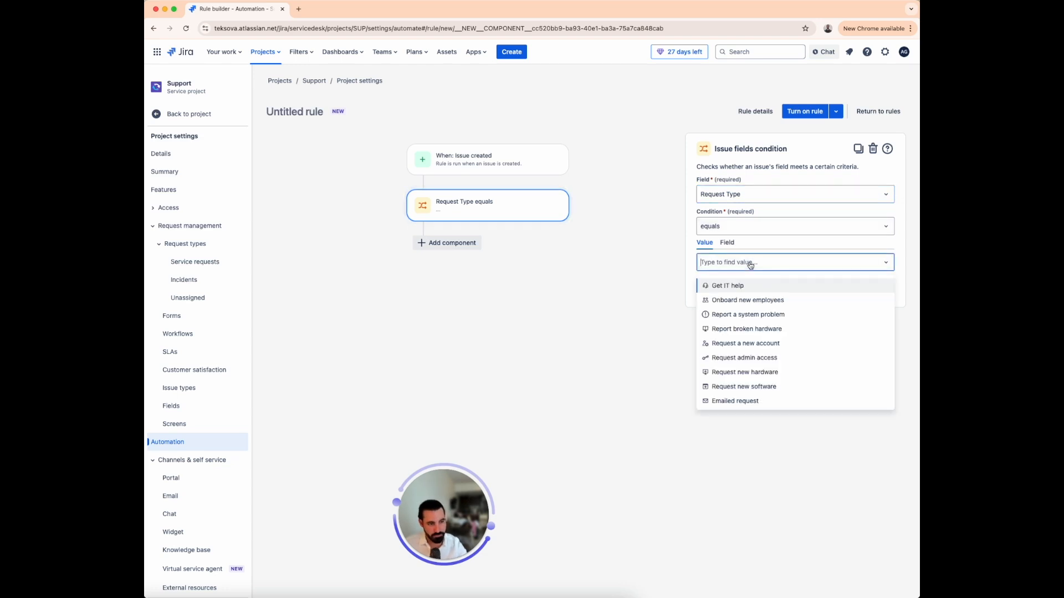
left_click(771, 403)
left_click(822, 291)
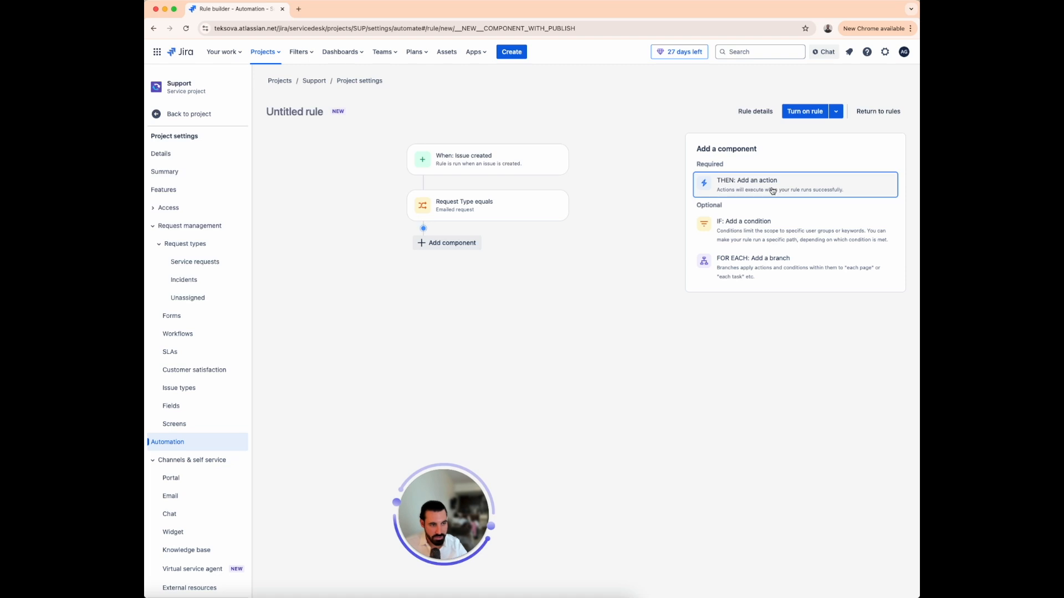
Step: Add a Use Rovo Agent action after the condition, connect it to Rovo, and choose the Service Request Helper agent
left_click(773, 189)
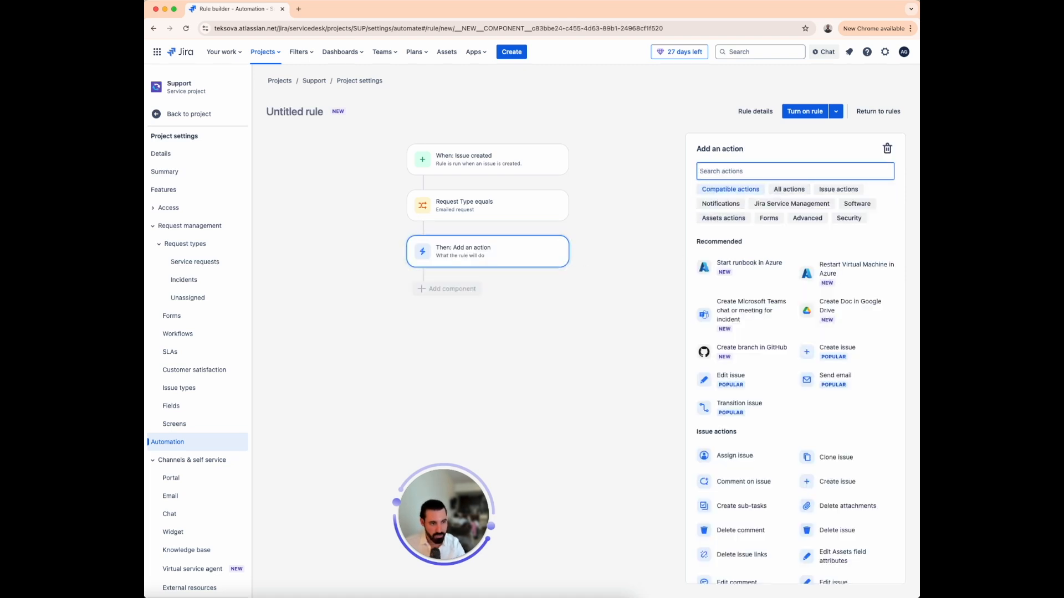
type("rovo")
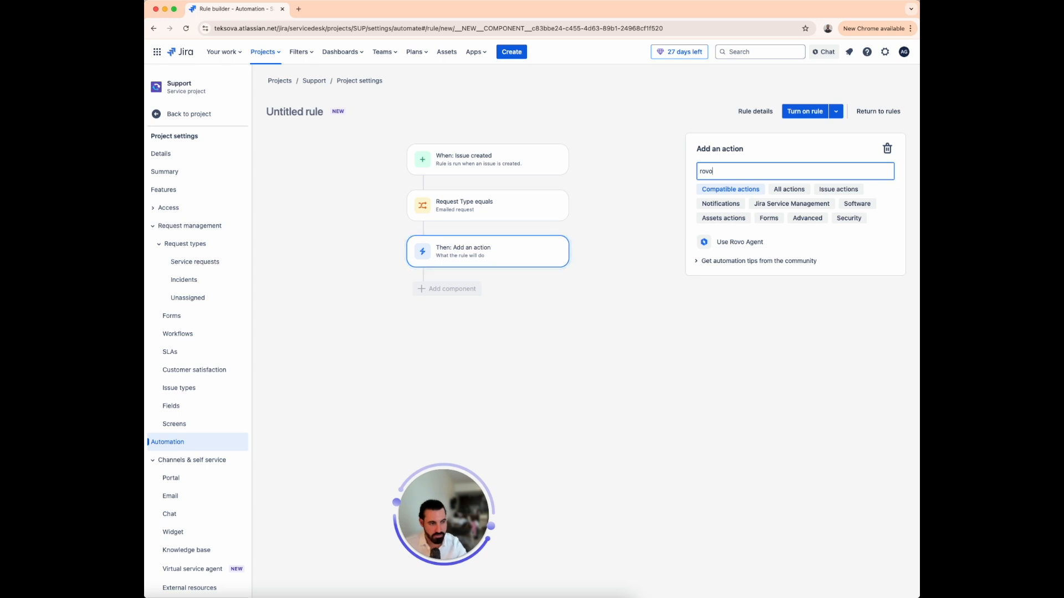
left_click(767, 247)
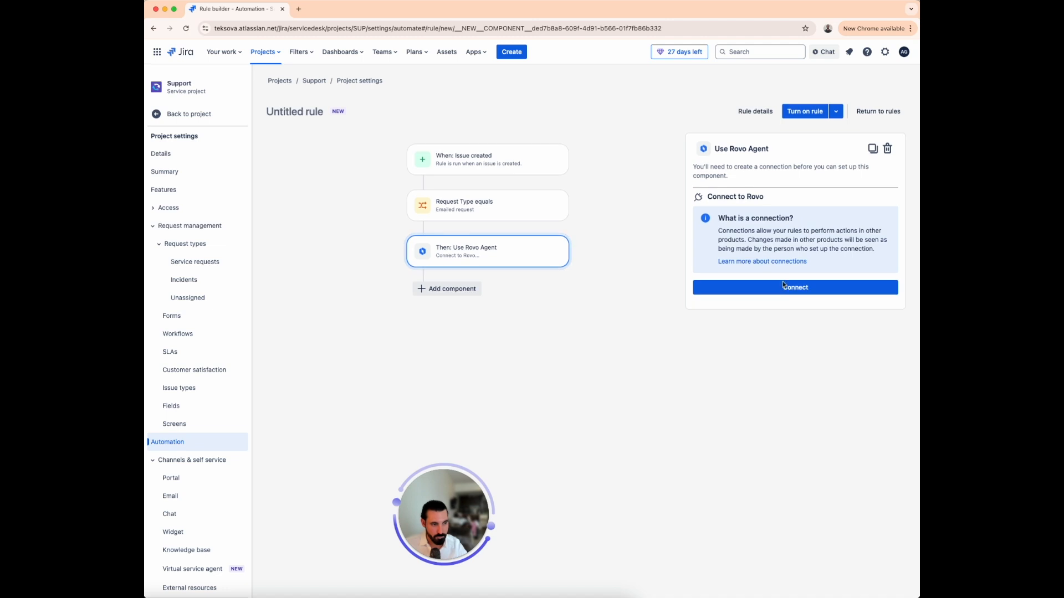
left_click(797, 288)
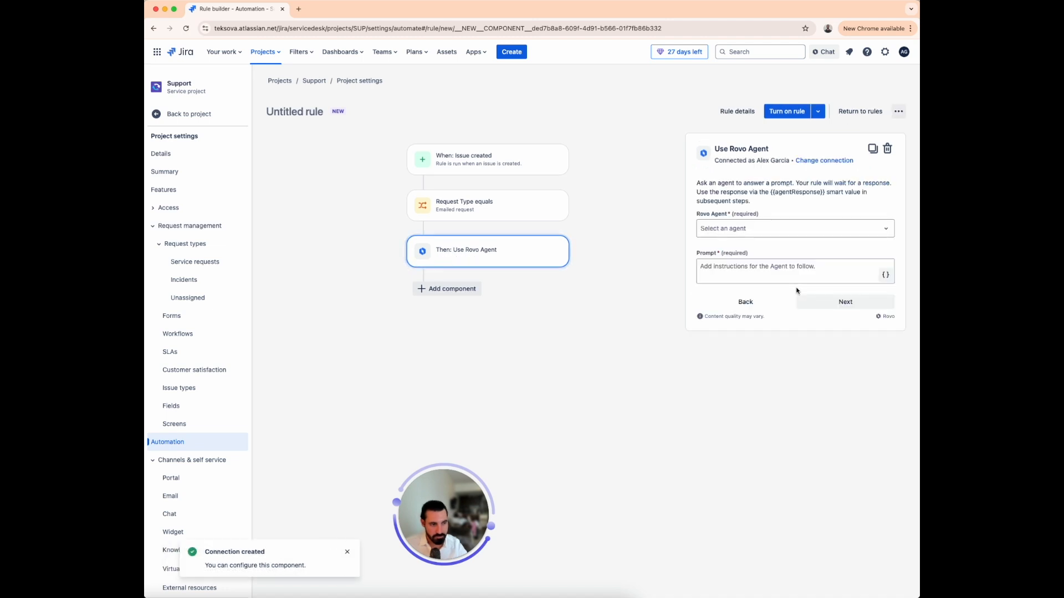
left_click(764, 234)
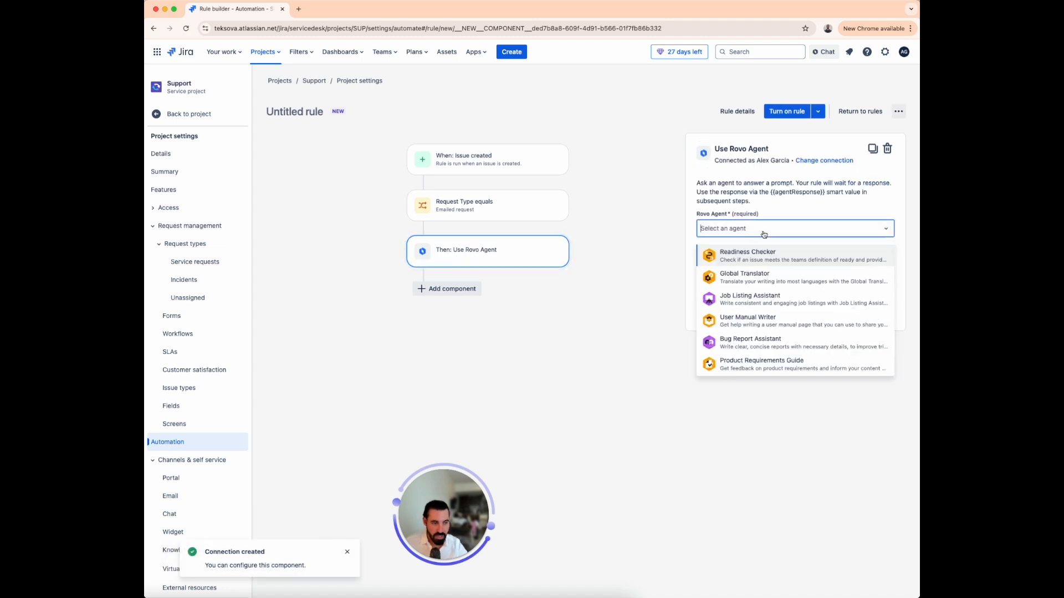
scroll(789, 299, "down", 5)
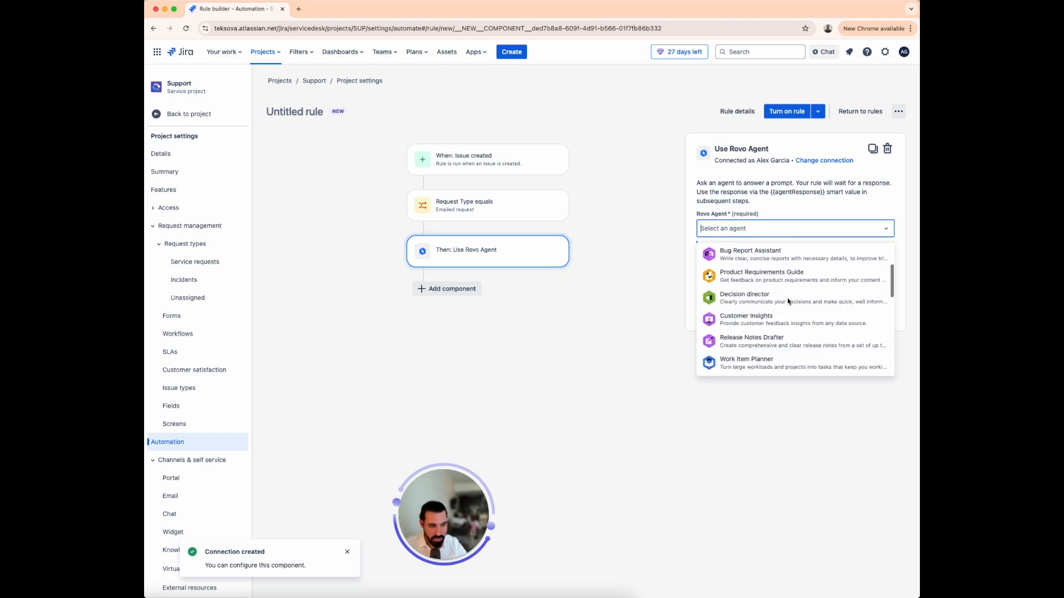
scroll(788, 302, "down", 10)
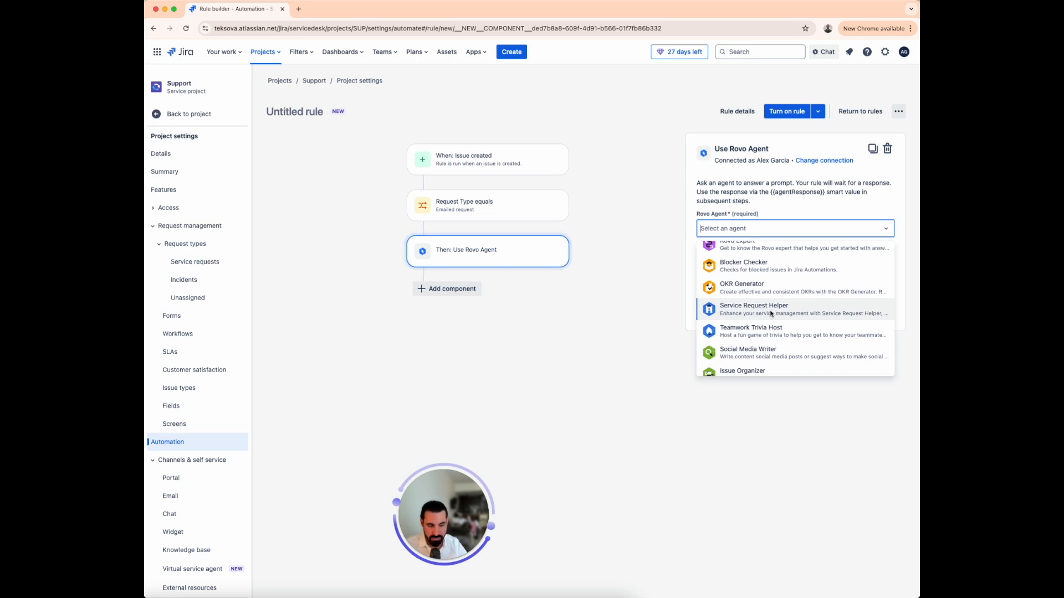
left_click(772, 313)
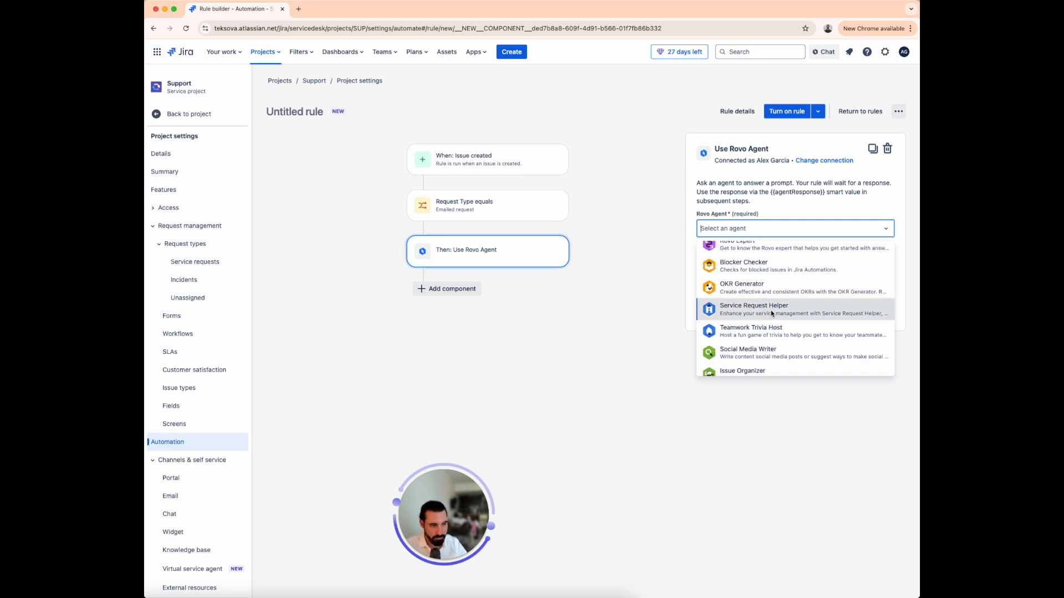
Step: Prompt the agent to analyze the ticket's summary and description, change 'Emailed request' to the best-fitting of eight request types, and respond only with that type
key("super+Tab")
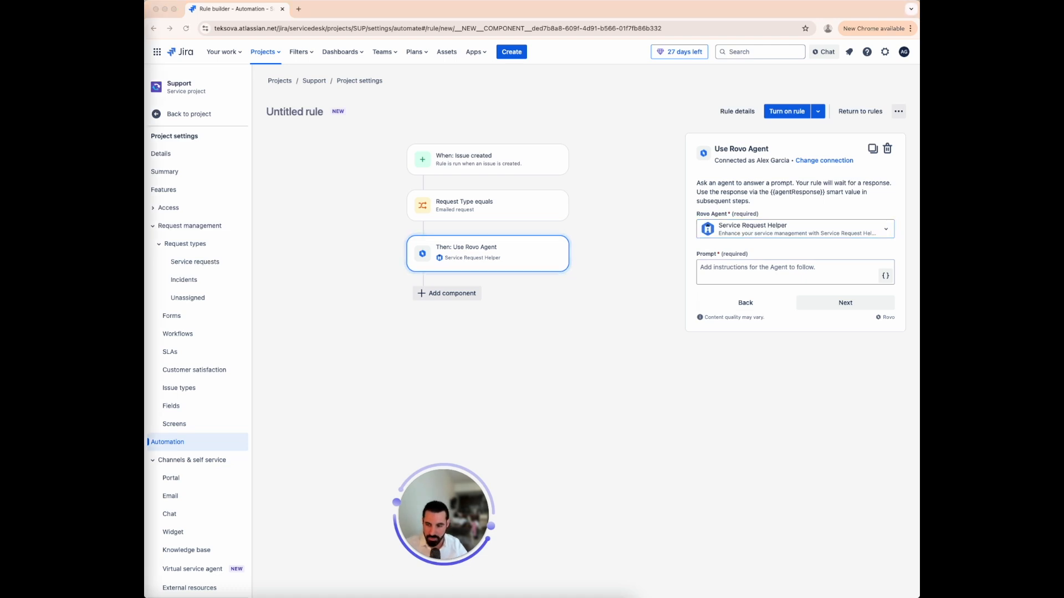
key("super+Tab")
left_click(755, 271)
type("Analyze the issue summary and description of this ticket. Based on the content, identify the most appropriate request type from the following options:  Get IT help Onboard new employees Request a new account Request admin access Request new hardware Request new software Report a system problem Report broken hardware Update the request type from 'Emailed request' to the selected option. Respond only with the updated request type.")
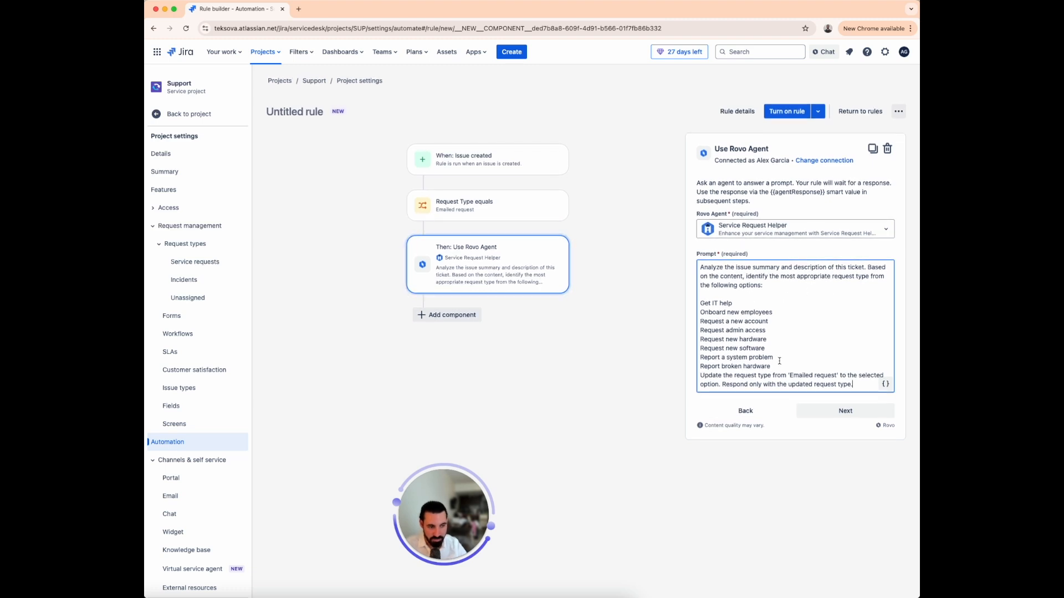
left_click_drag(783, 366, 694, 308)
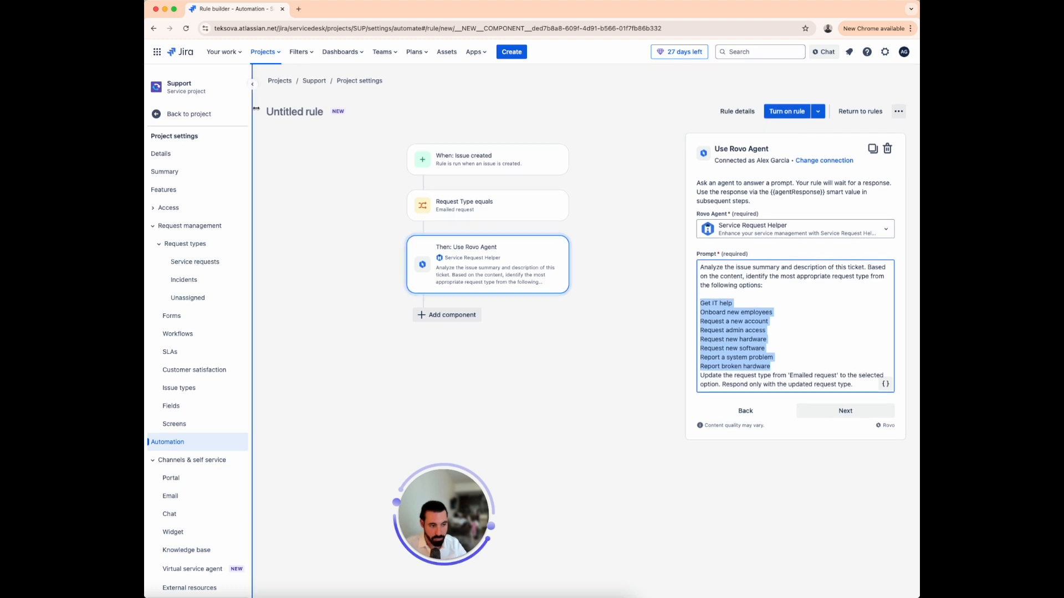
left_click(719, 384)
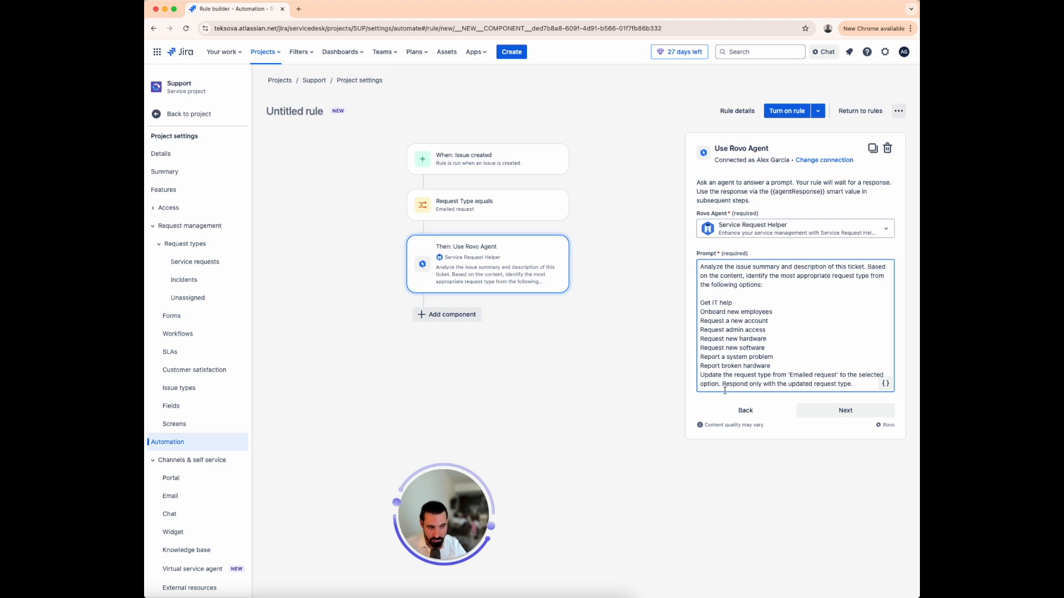
left_click_drag(722, 384, 824, 385)
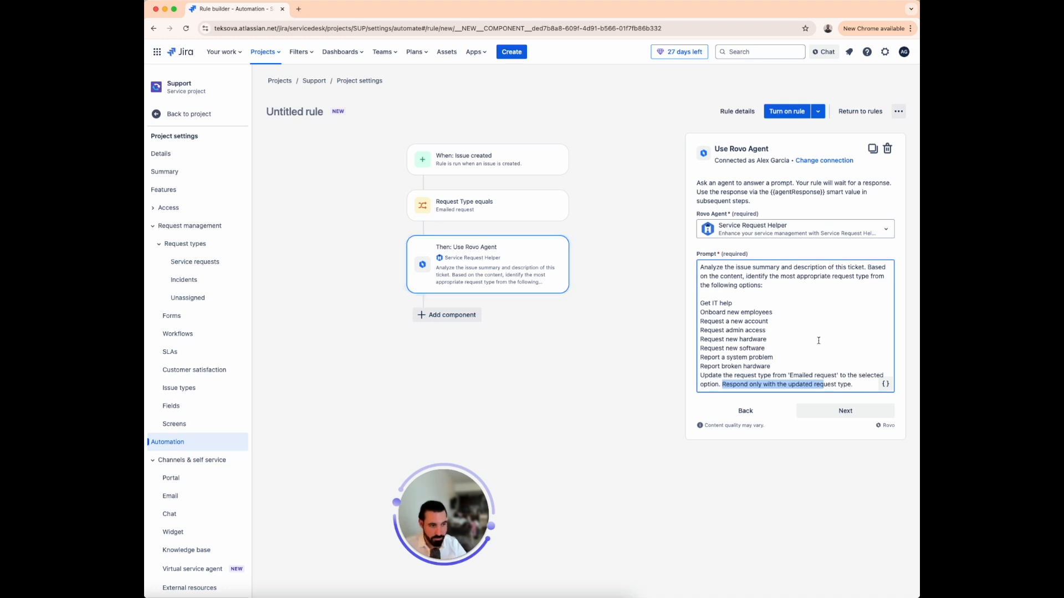
left_click_drag(770, 192, 821, 191)
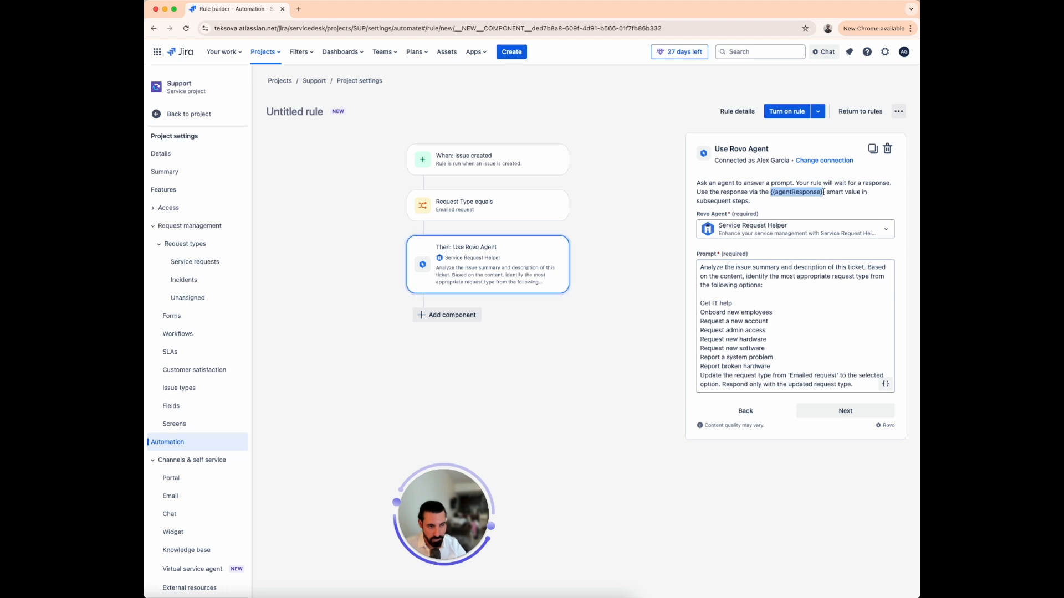
left_click(665, 237)
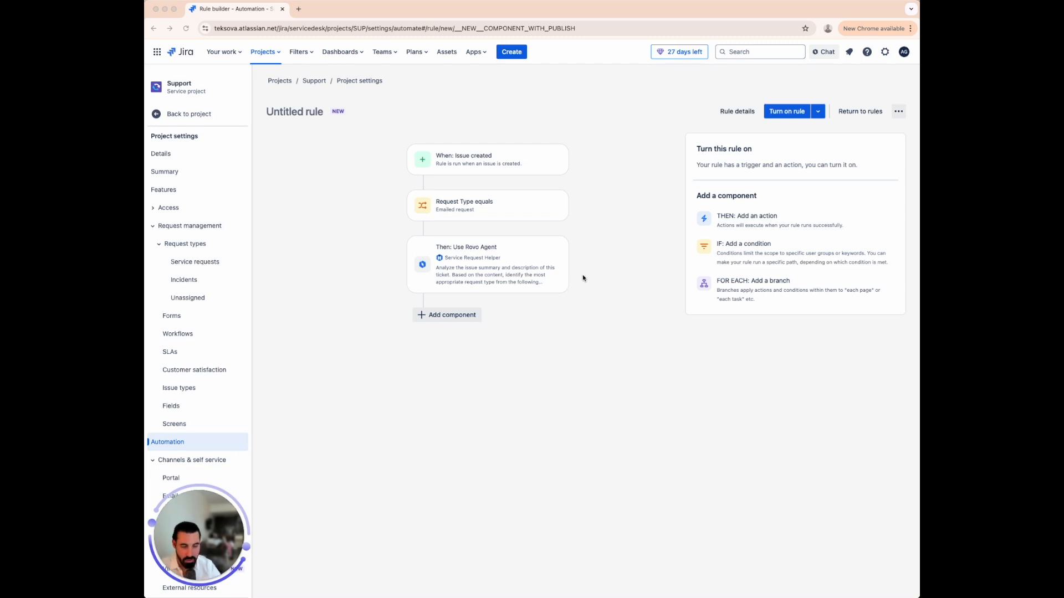
Step: Add a smart values condition after the Rovo agent action requiring that {{agentResponse}} equals Request new hardware
left_click(456, 317)
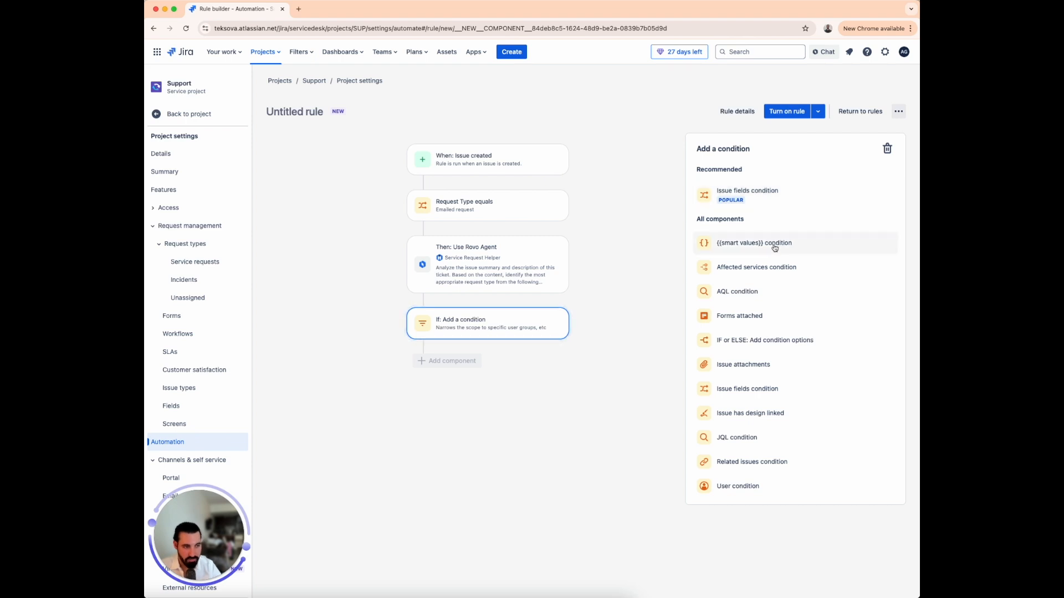
left_click(775, 246)
left_click(768, 194)
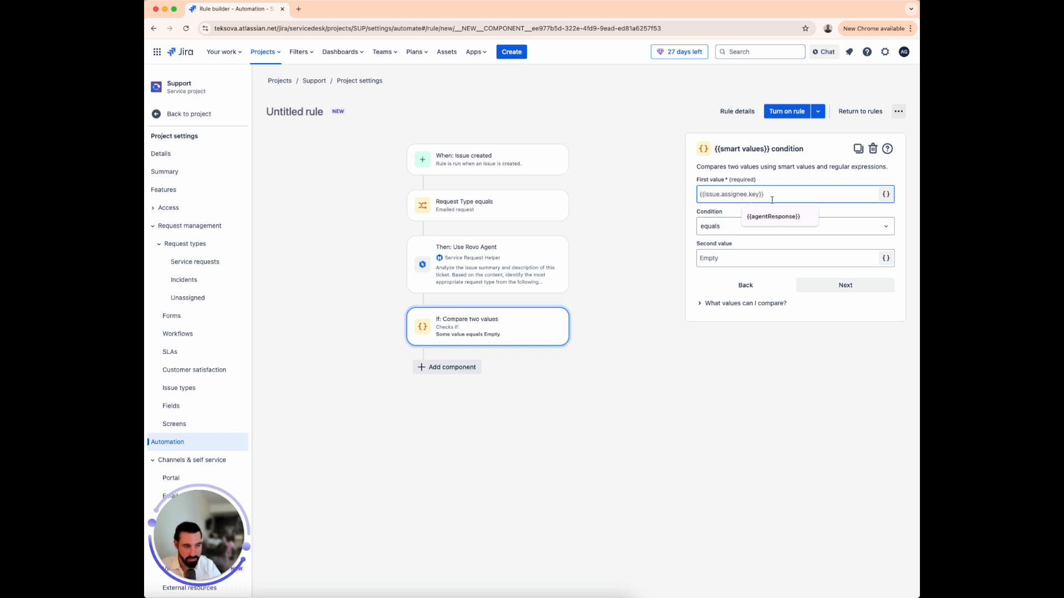
left_click(776, 216)
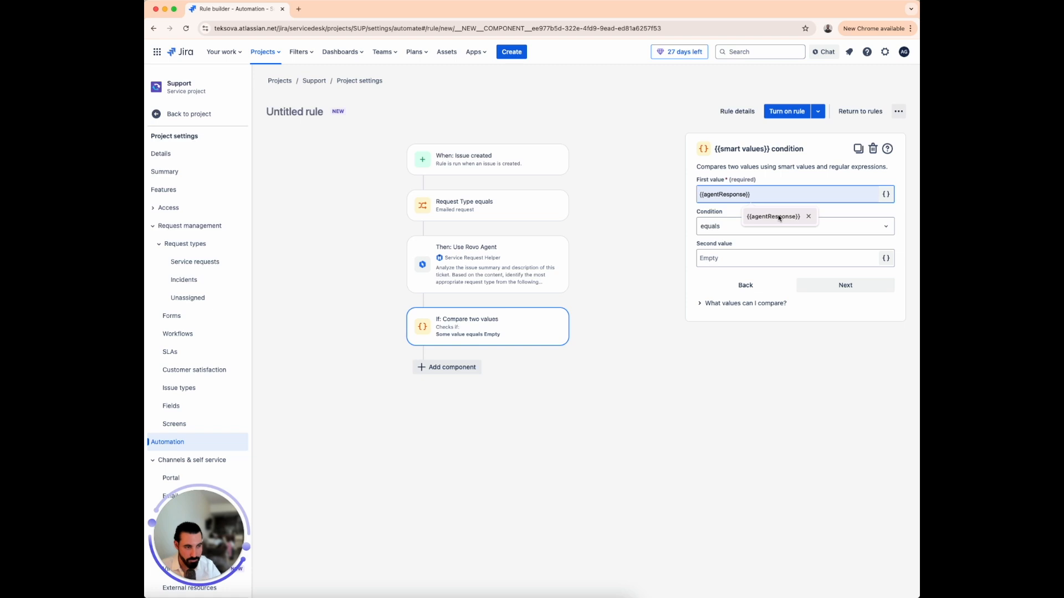
left_click(754, 258)
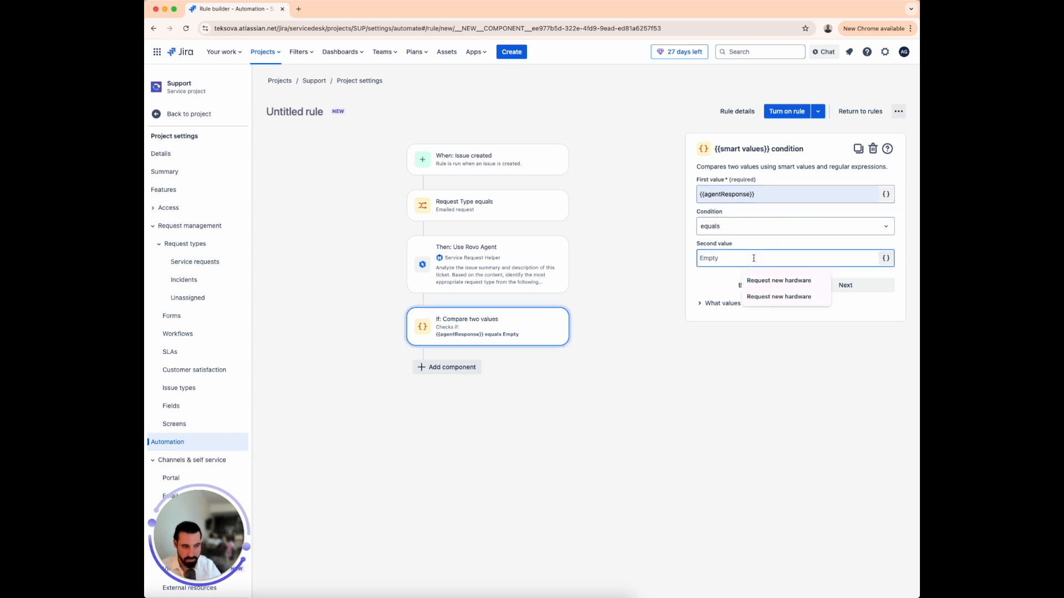
left_click(771, 280)
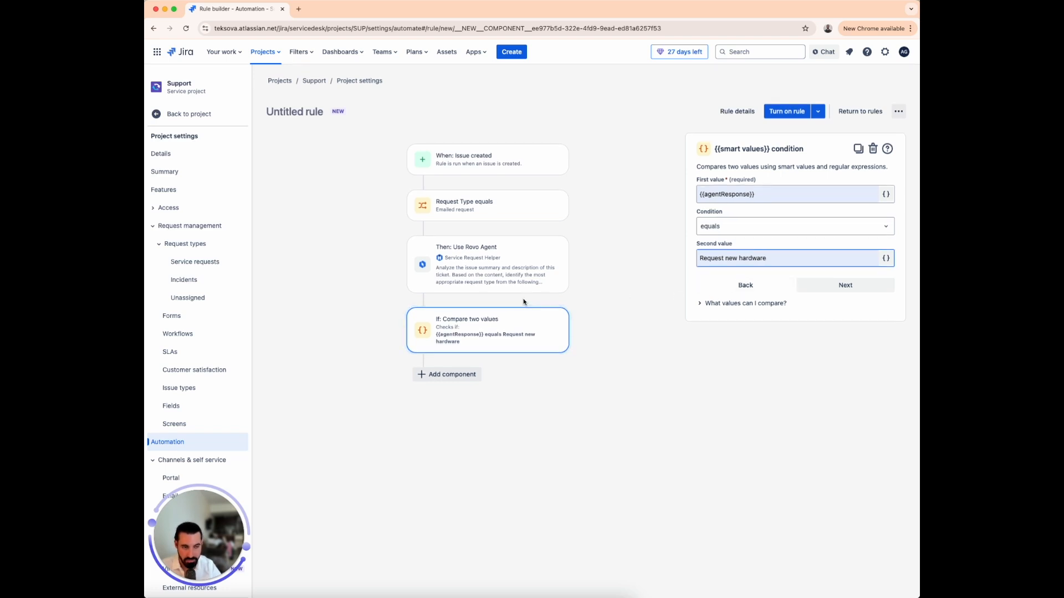
mouse_move(424, 313)
left_click(847, 285)
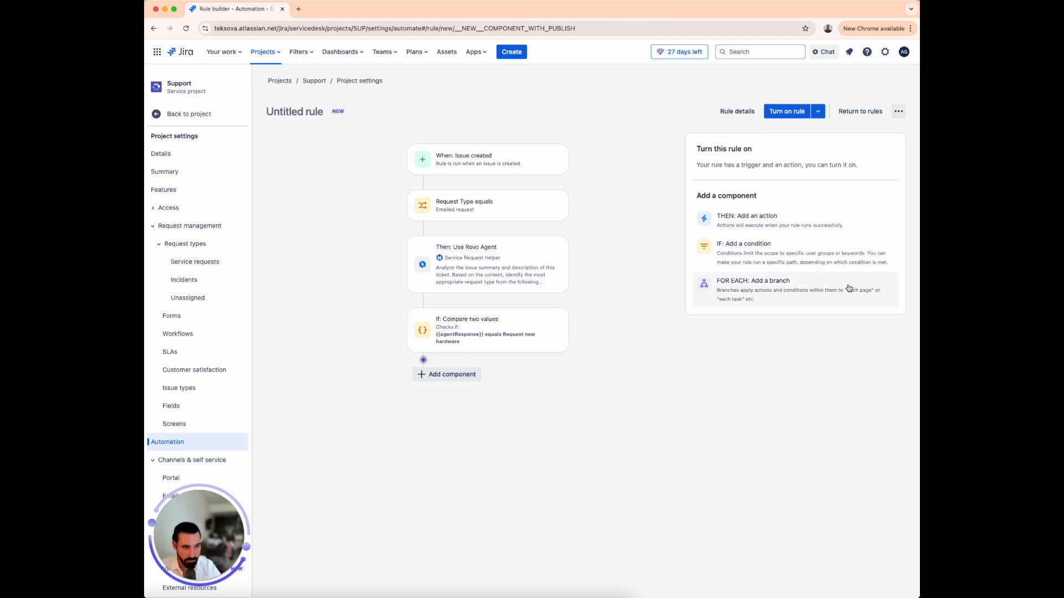
Step: Add an Edit request type action after the condition that changes the request type to Request new hardware
left_click(797, 225)
scroll(798, 239, "down", 3)
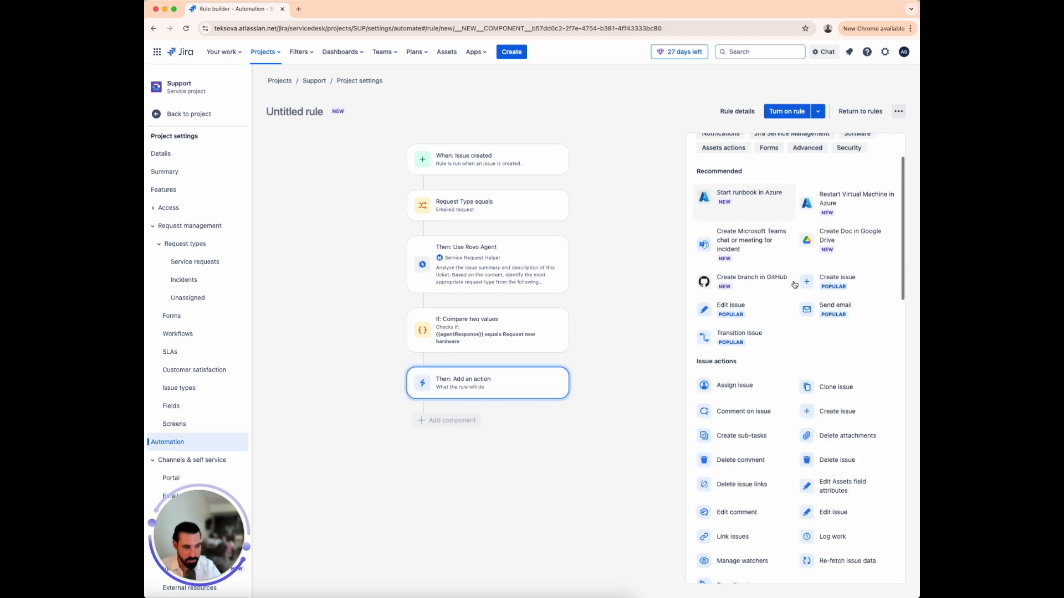
scroll(794, 205, "up", 2)
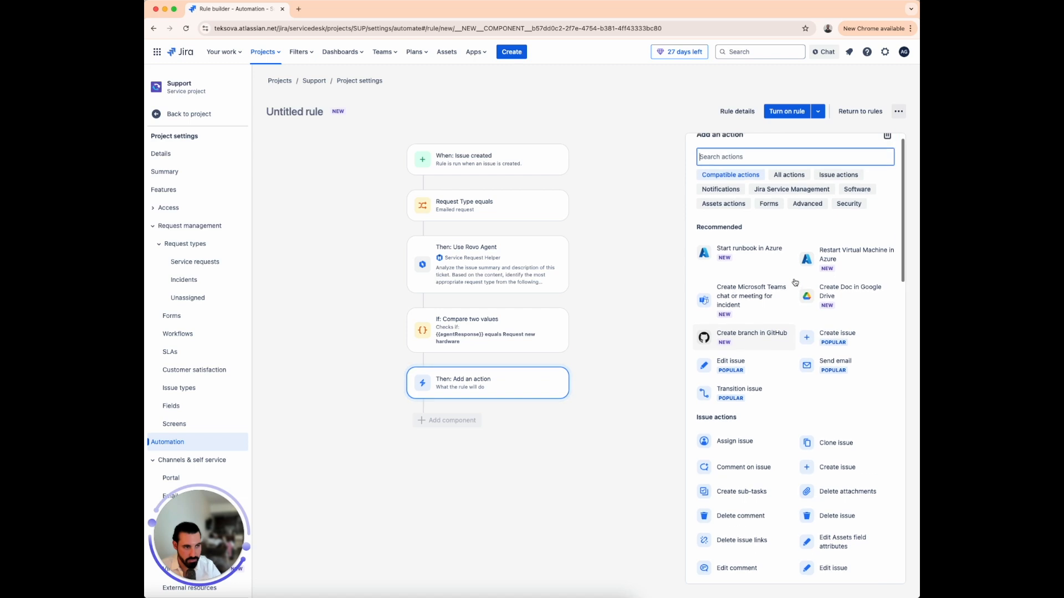
left_click(792, 191)
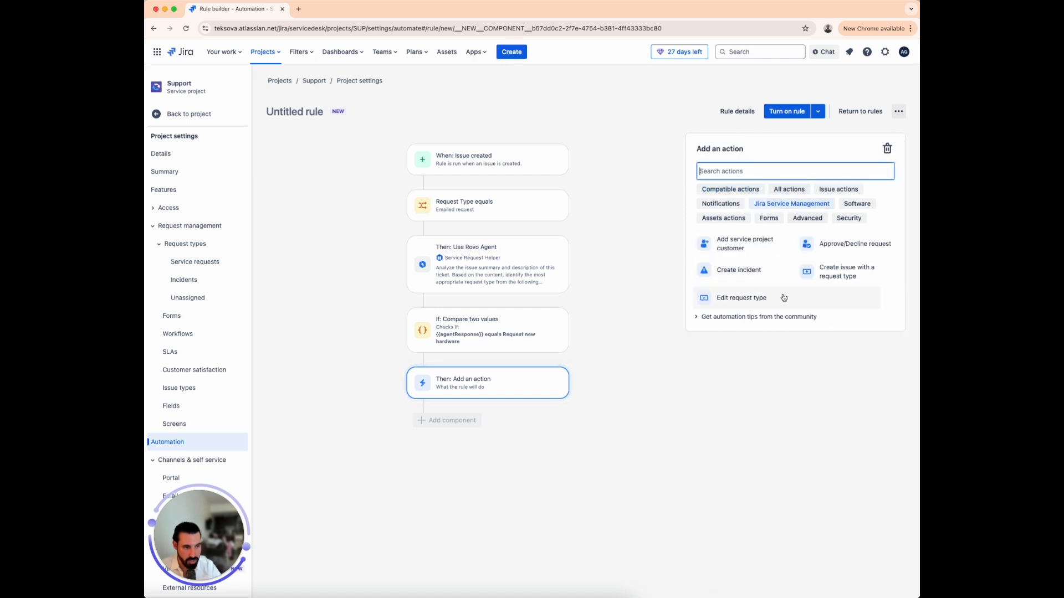
left_click(755, 300)
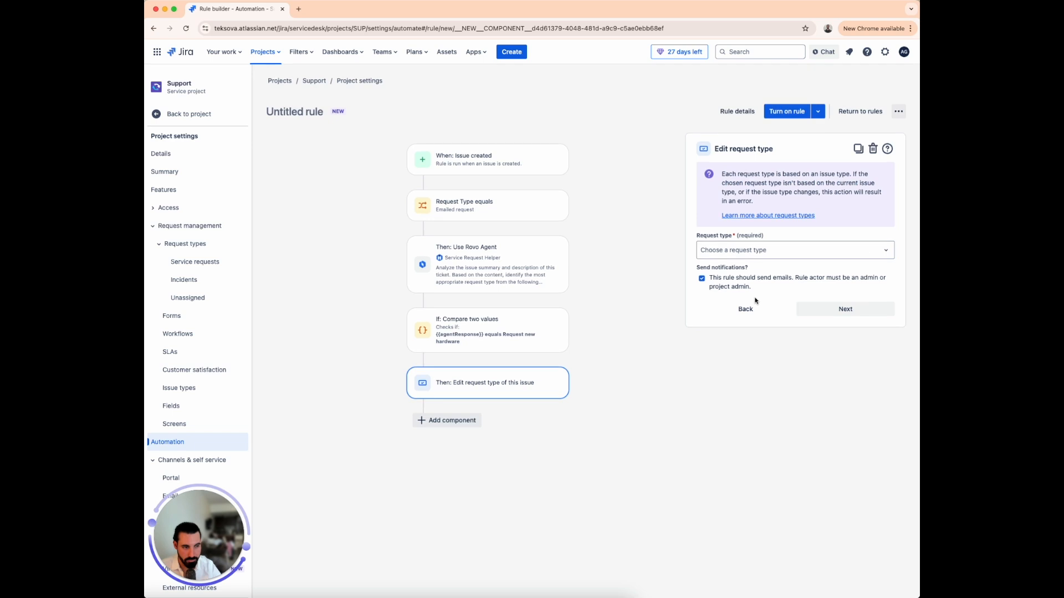
left_click(778, 256)
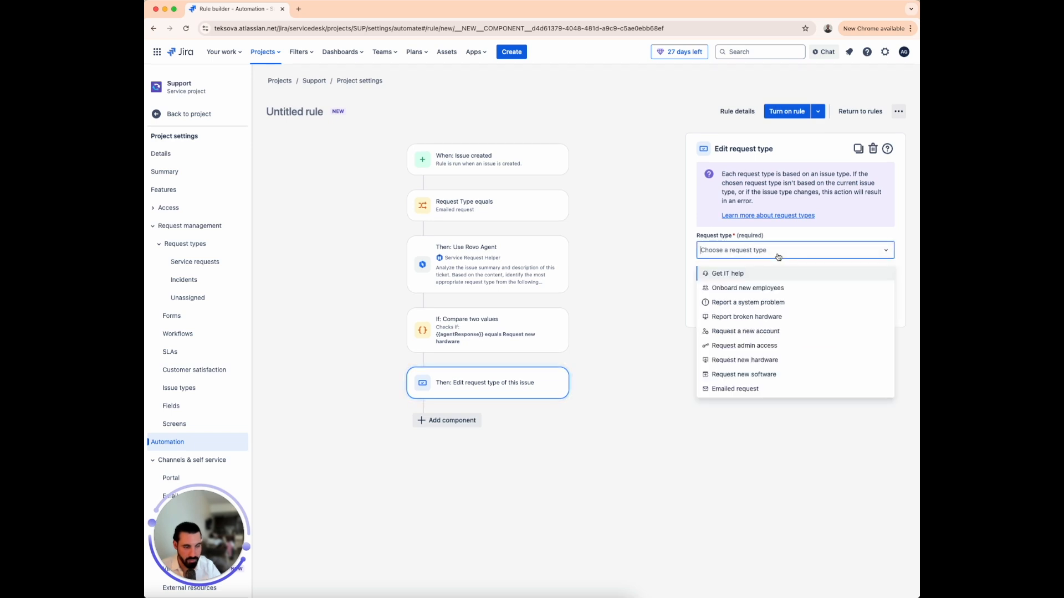
left_click(778, 360)
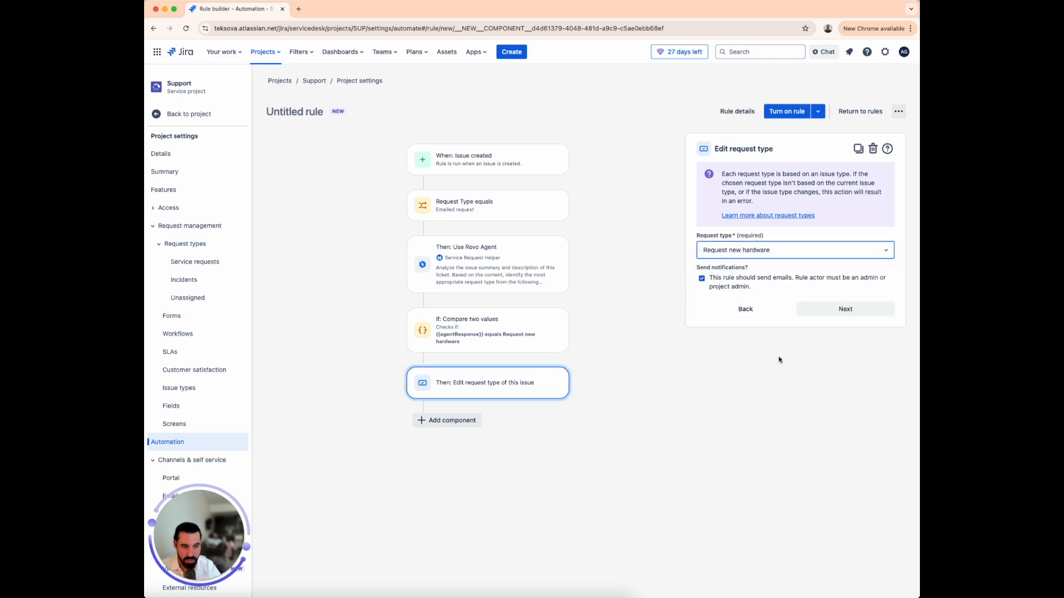
left_click(838, 308)
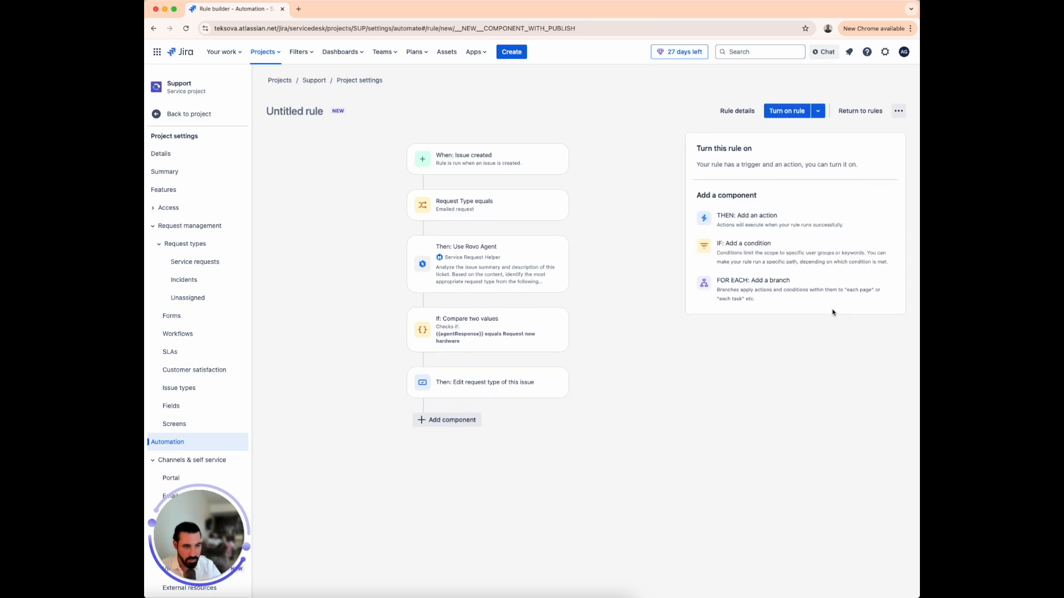
Step: Name the rule Assign Request Type "Request new hardware" for Emailed Tickets in its rule details
left_click(737, 113)
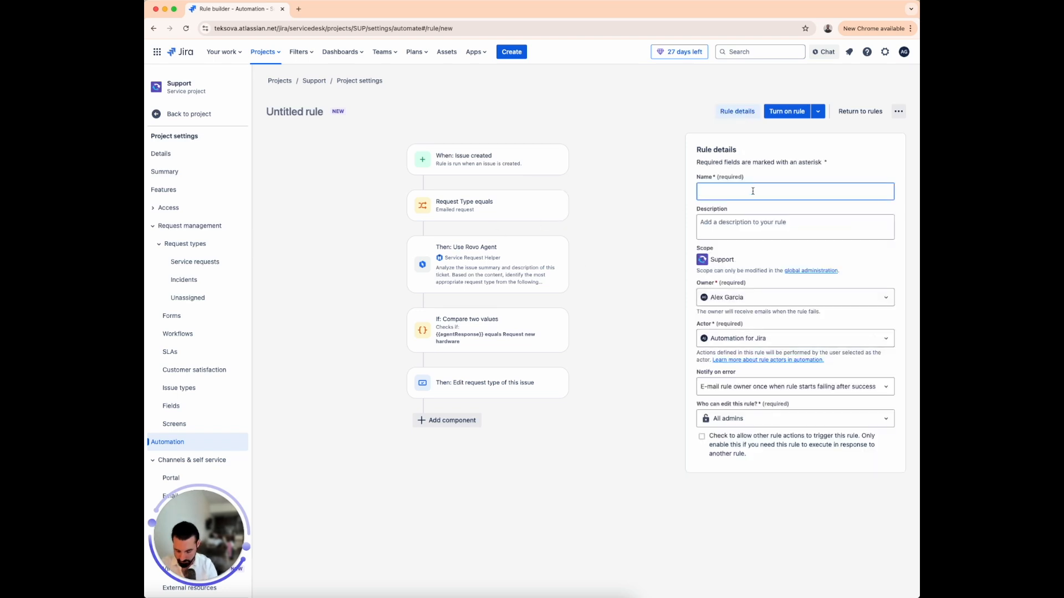
type("Assign")
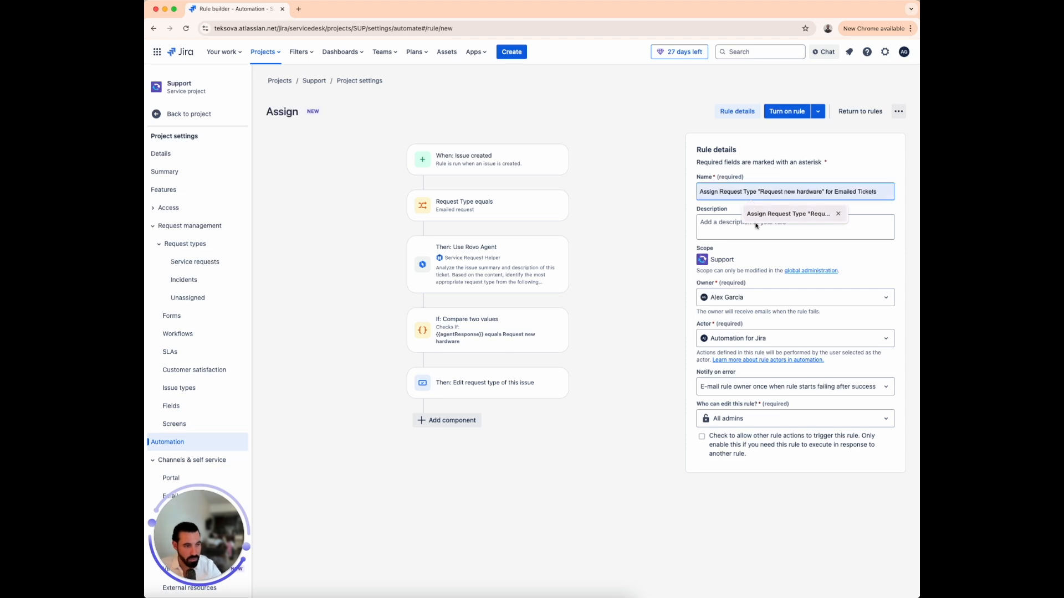
left_click(764, 216)
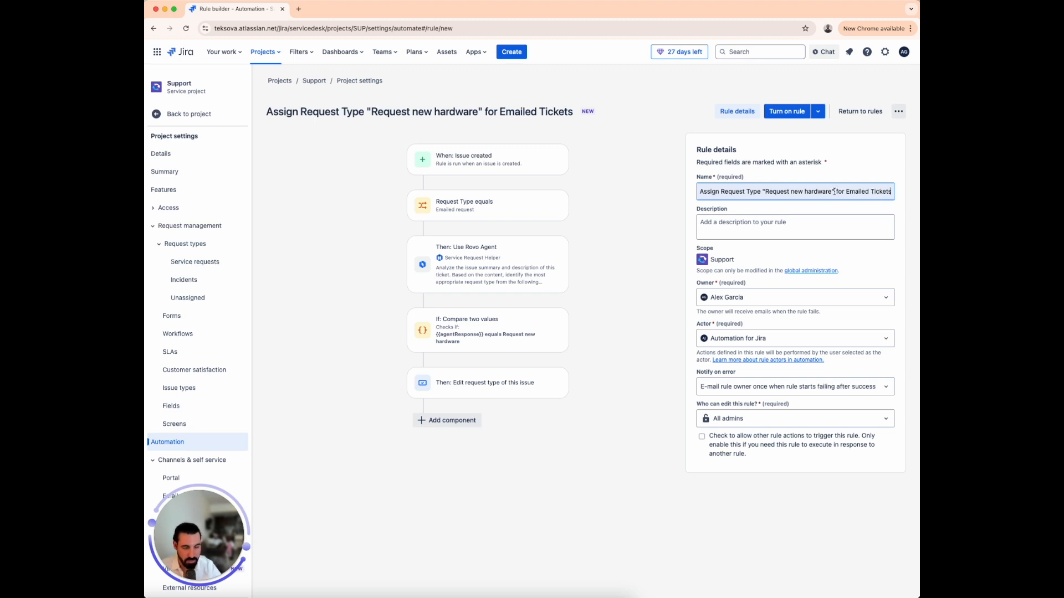
left_click_drag(835, 191, 766, 190)
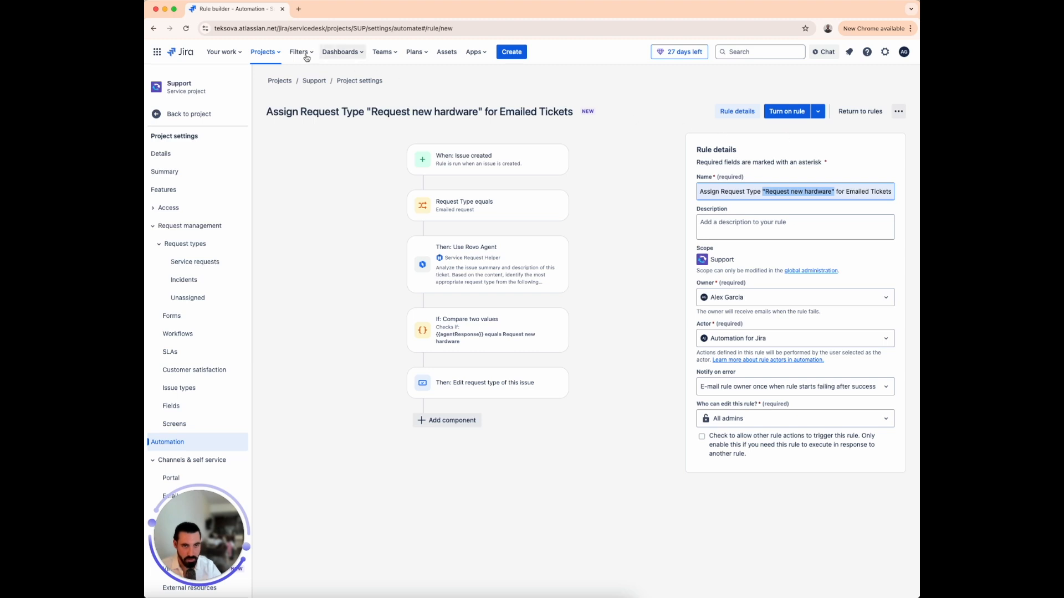
Step: Open the Support project's All open queue in a separate browser tab, keeping the rule builder open
left_click(271, 52)
right_click(301, 92)
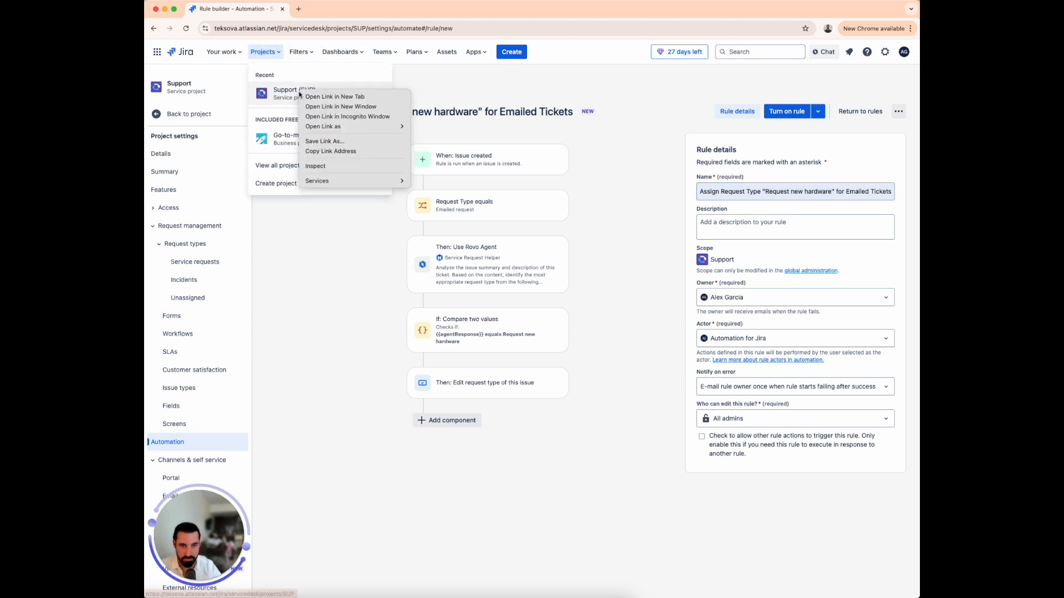
left_click(320, 98)
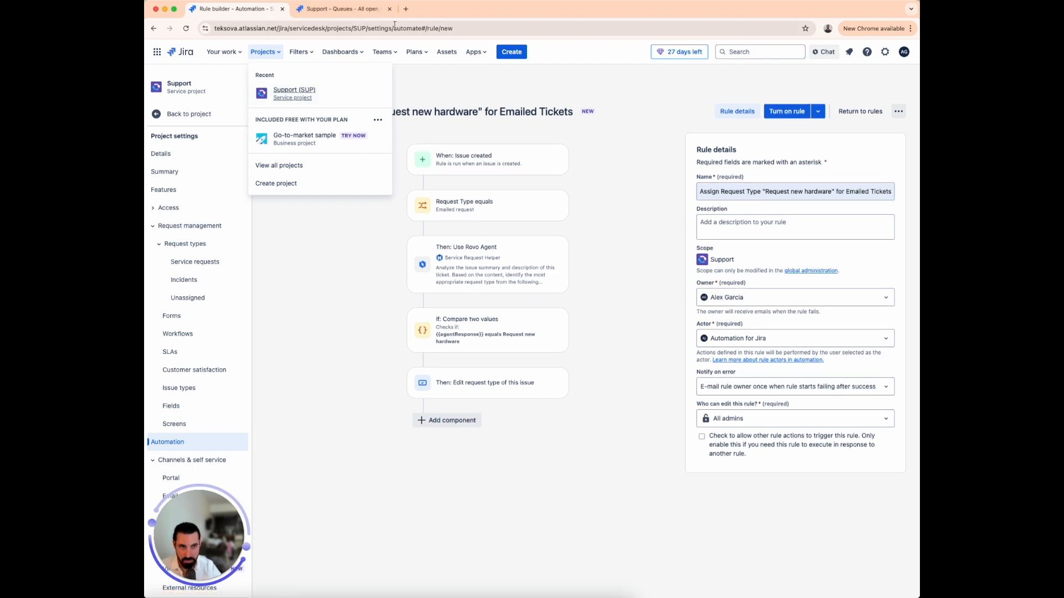
left_click(337, 9)
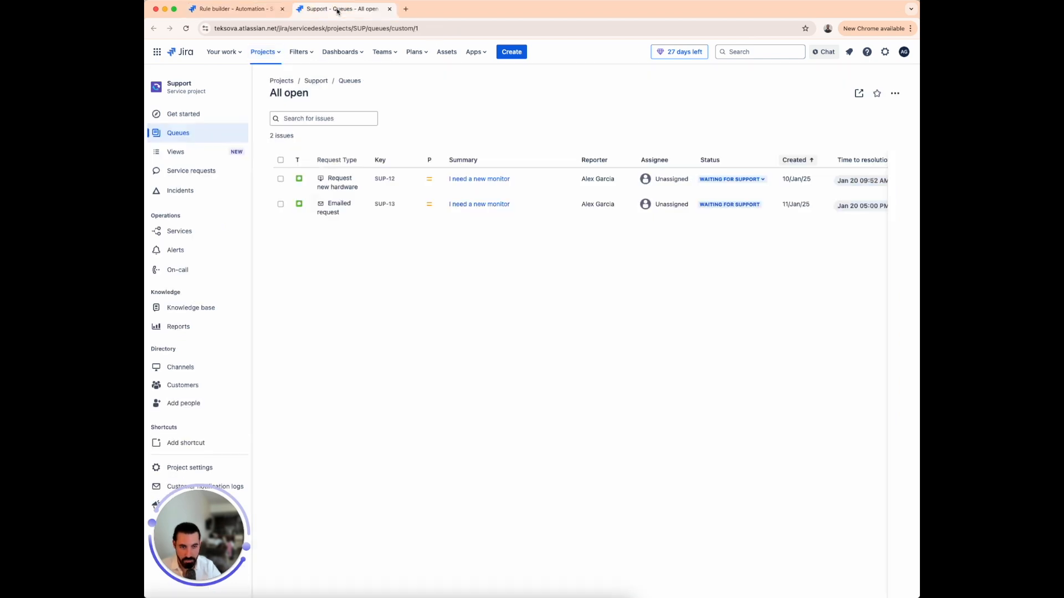
Step: Reload the All open queue to bring in the newly emailed laptop ticket and check its request type
key("super+Tab")
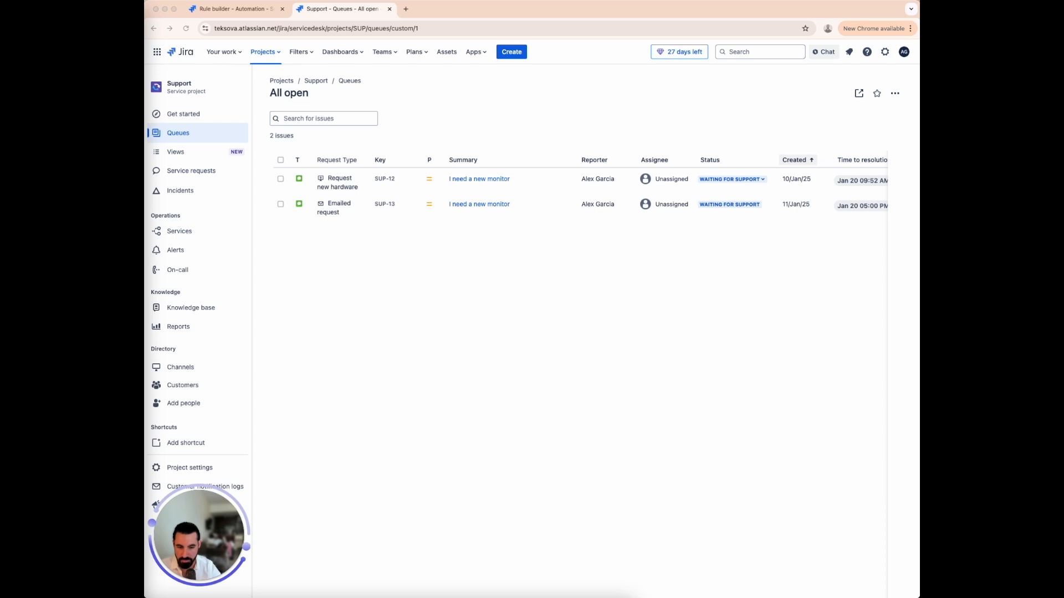
left_click(411, 264)
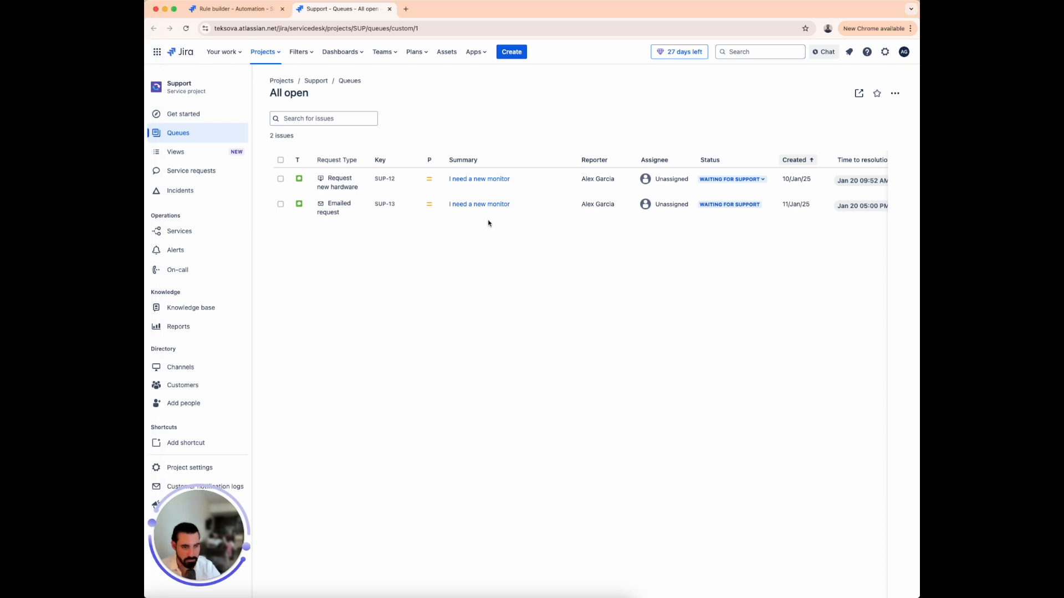
key("super+r")
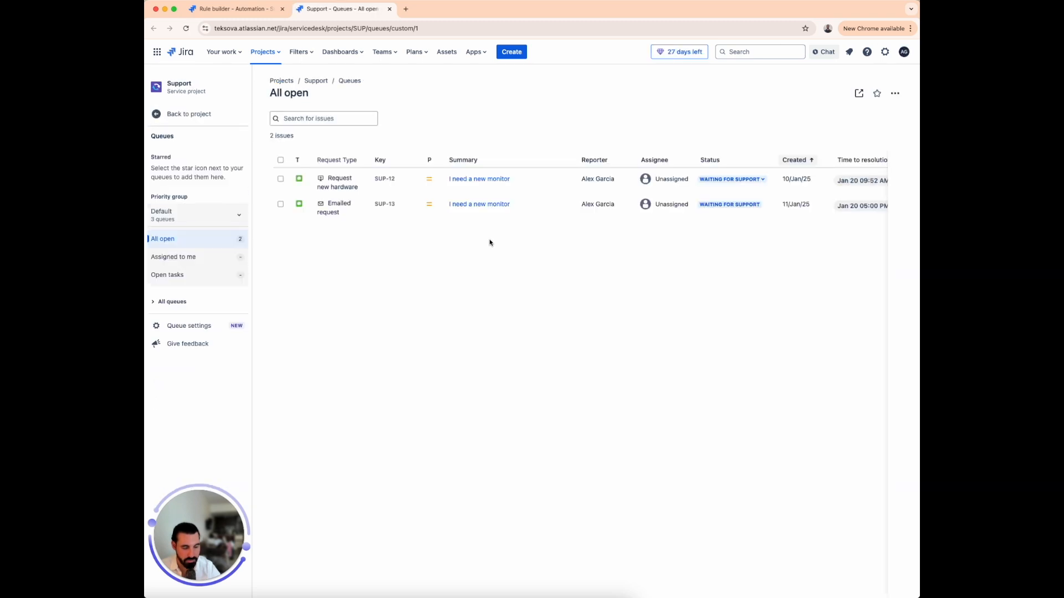
key("super+r")
key("super+r")
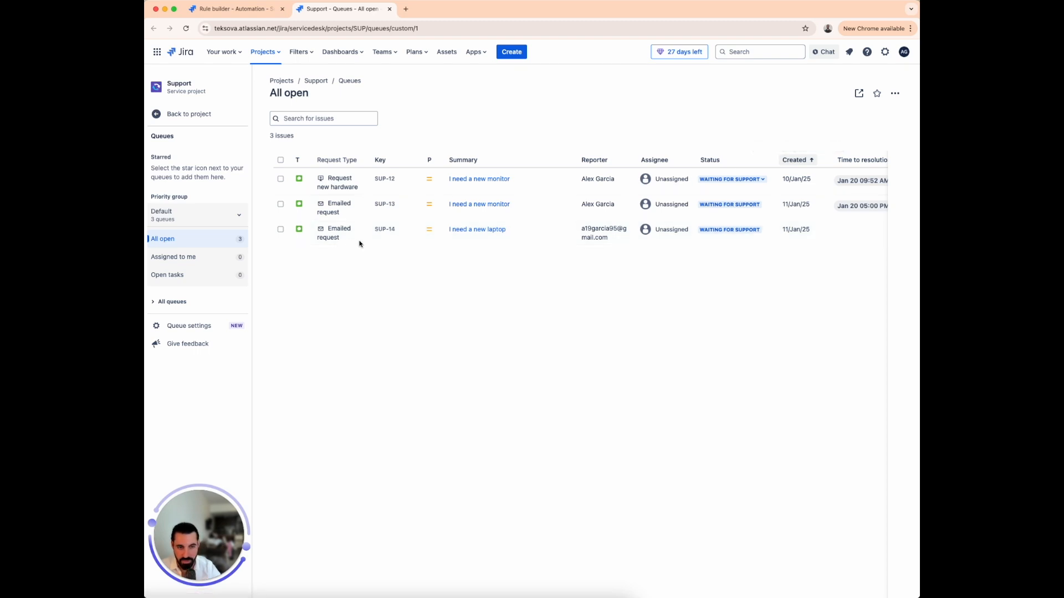
left_click_drag(358, 245, 328, 236)
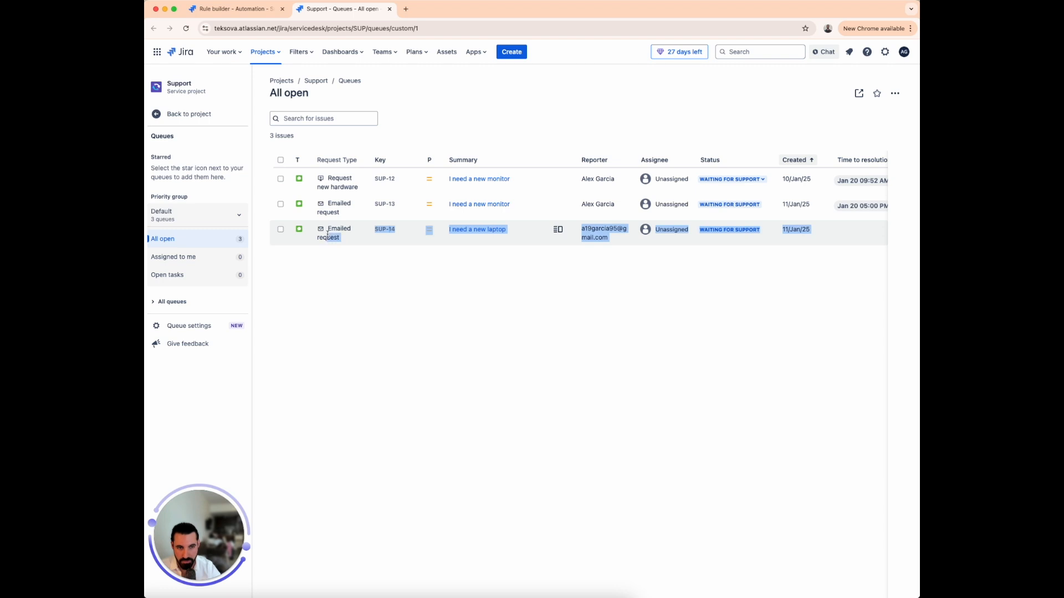
left_click(351, 253)
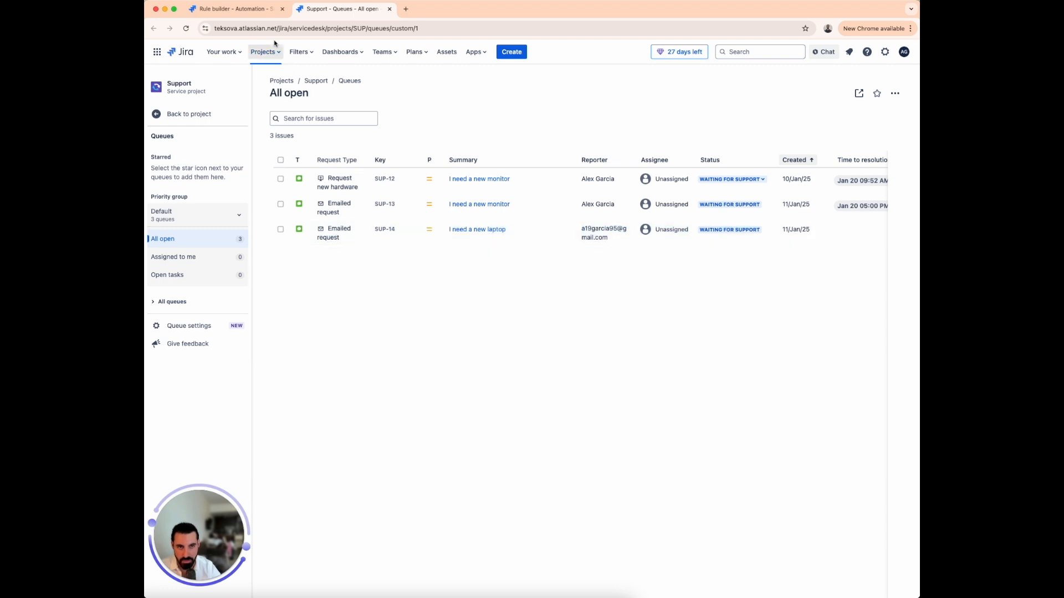
Step: Return to the rule builder, turn on the new rule and open its audit log
left_click(263, 11)
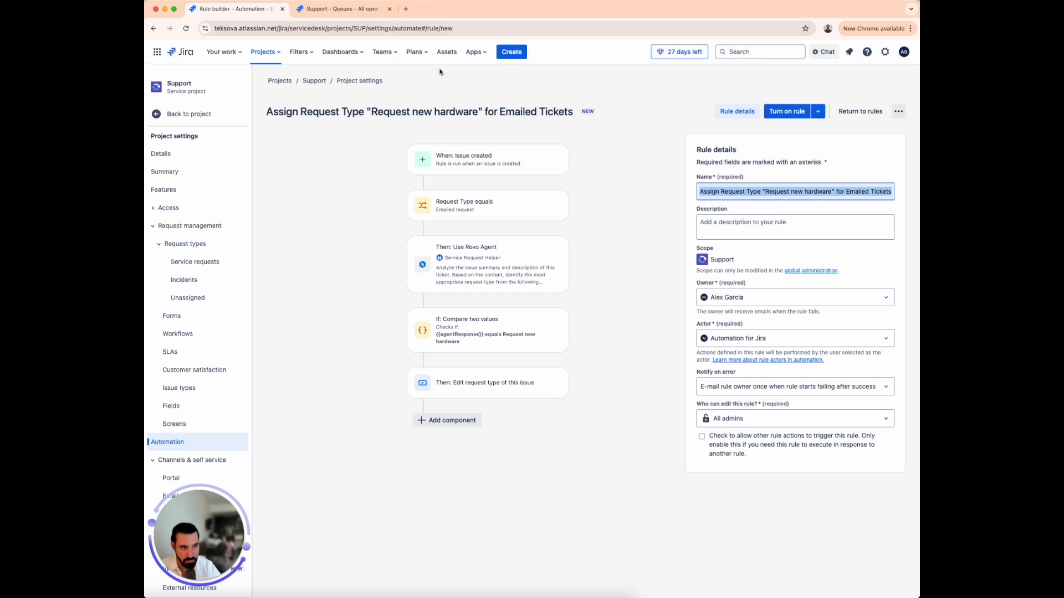
left_click(791, 116)
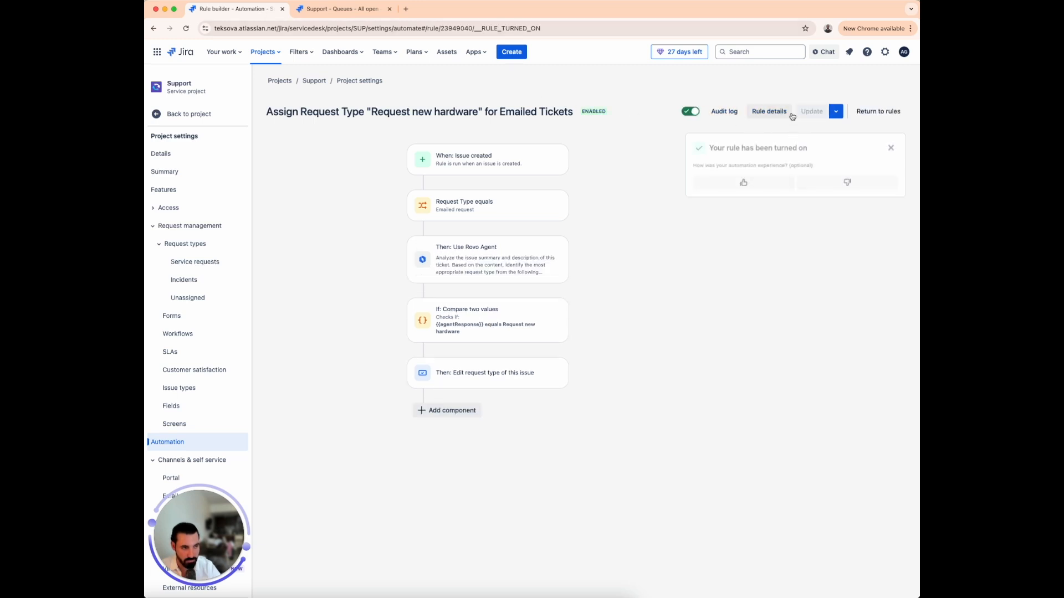
left_click(704, 112)
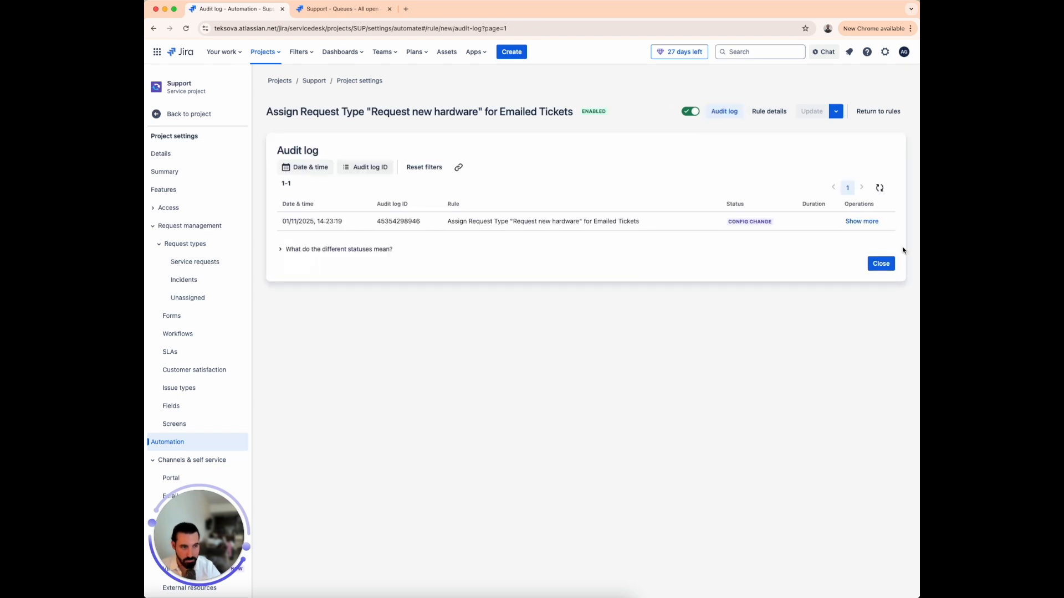
Step: Check the rule's run in the audit log, and reload the All open queue to check the newest laptop ticket's request type
key("super+Tab")
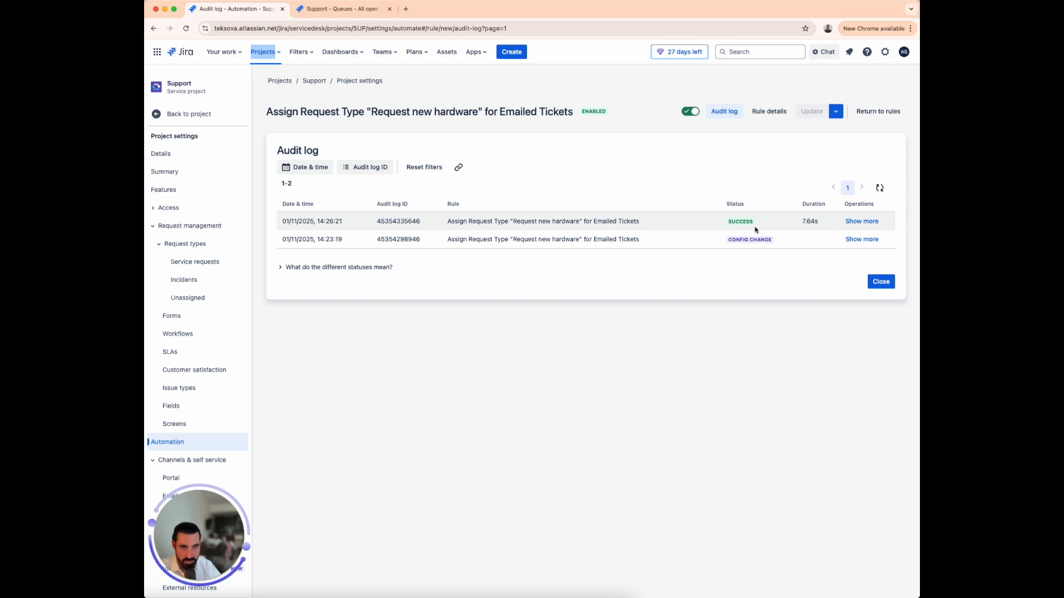
left_click(365, 11)
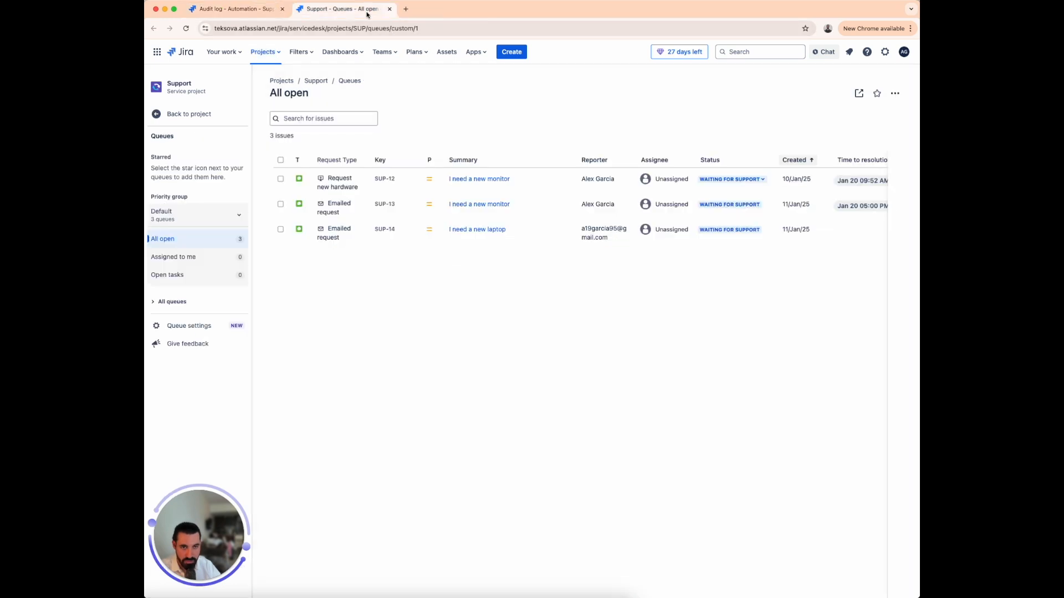
left_click(187, 29)
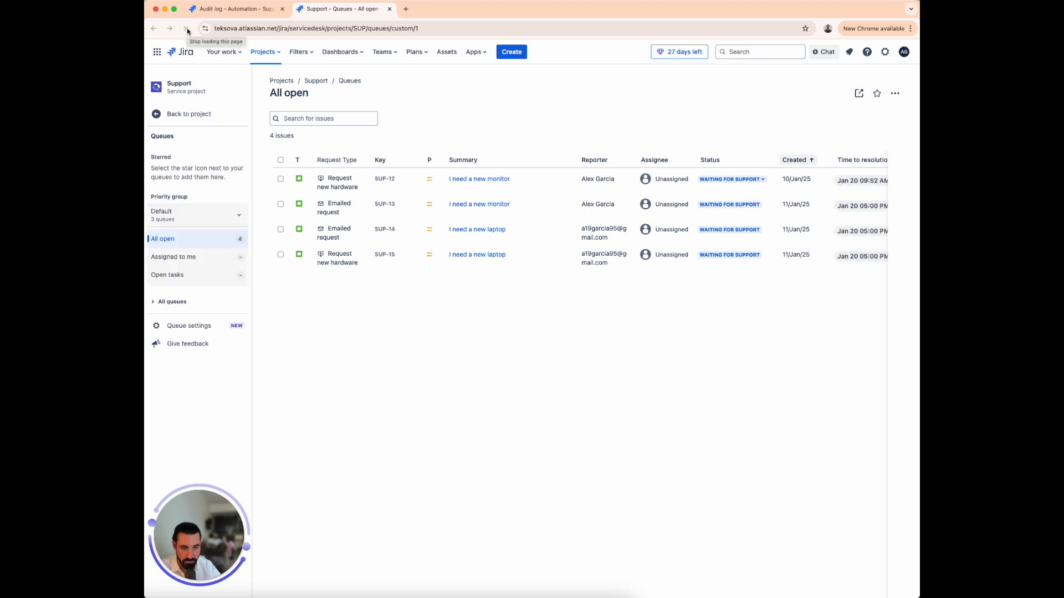
left_click_drag(518, 257, 434, 256)
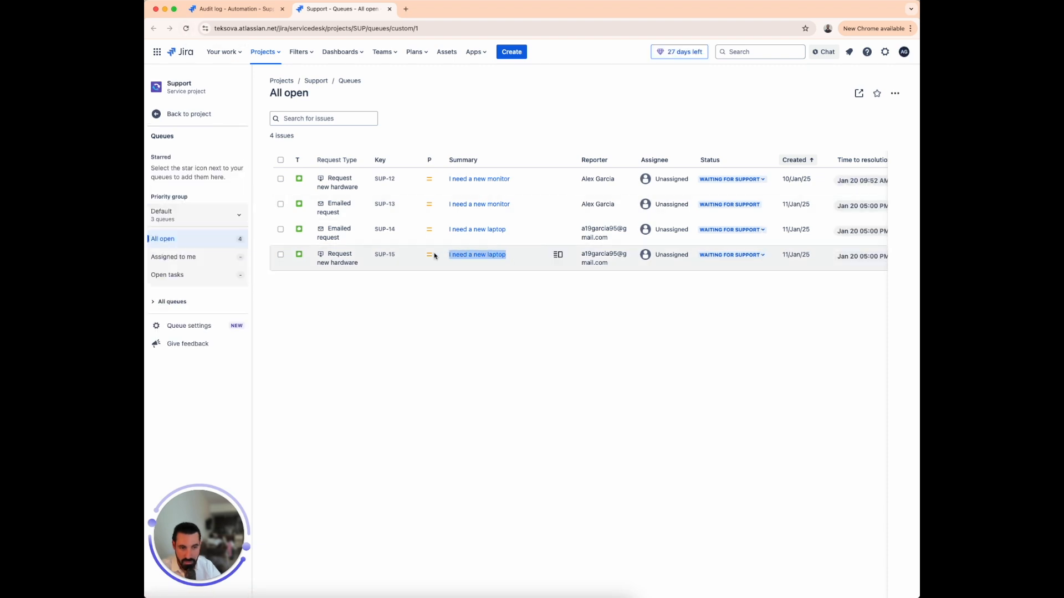
left_click(357, 261)
left_click_drag(356, 262, 331, 260)
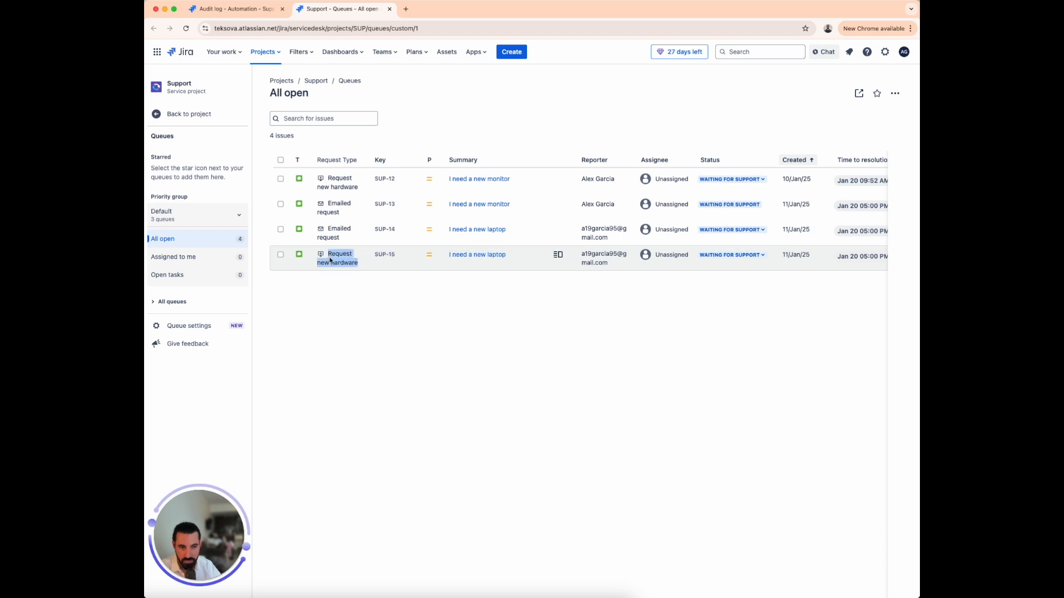